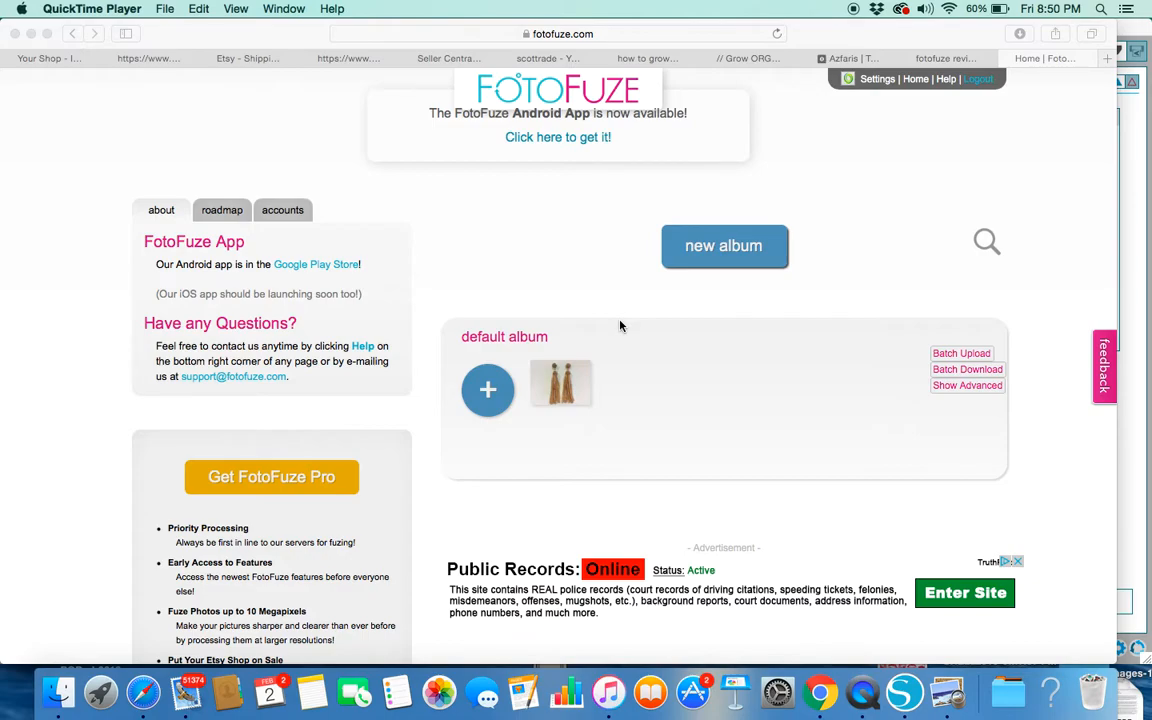
- Add the photo of the beaded tassel earrings from the Photos library to the default album
{"action": "left_click", "coordinate": [490, 397]}
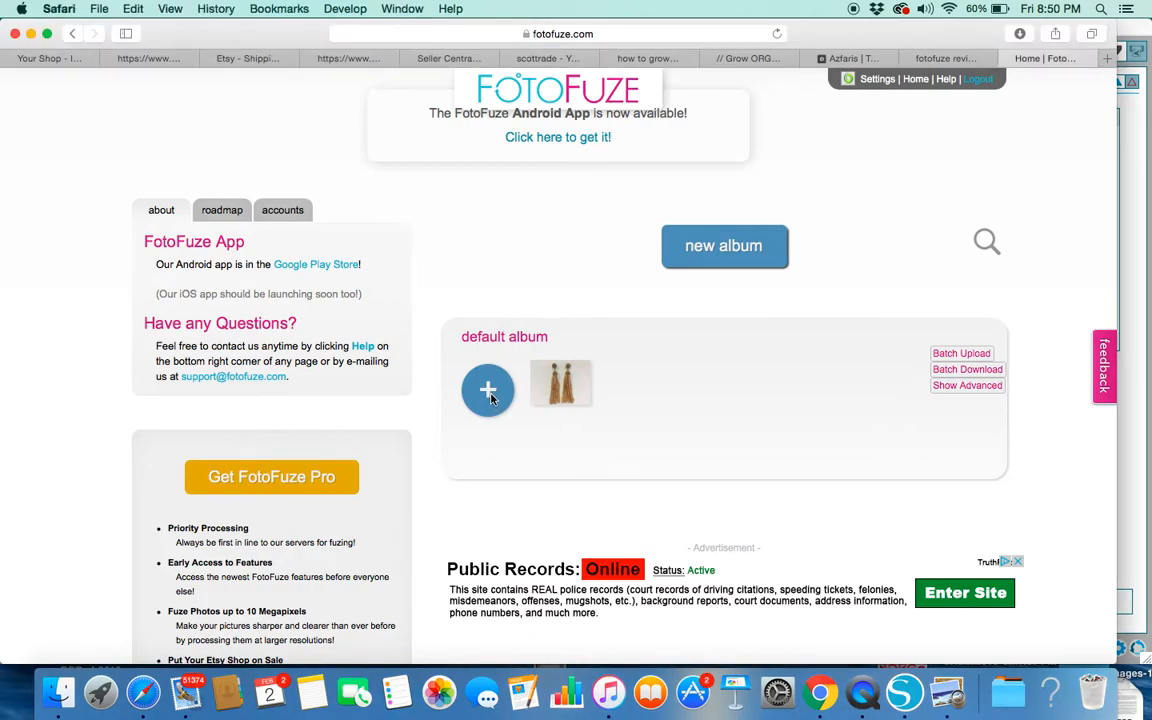
{"action": "left_click", "coordinate": [489, 397]}
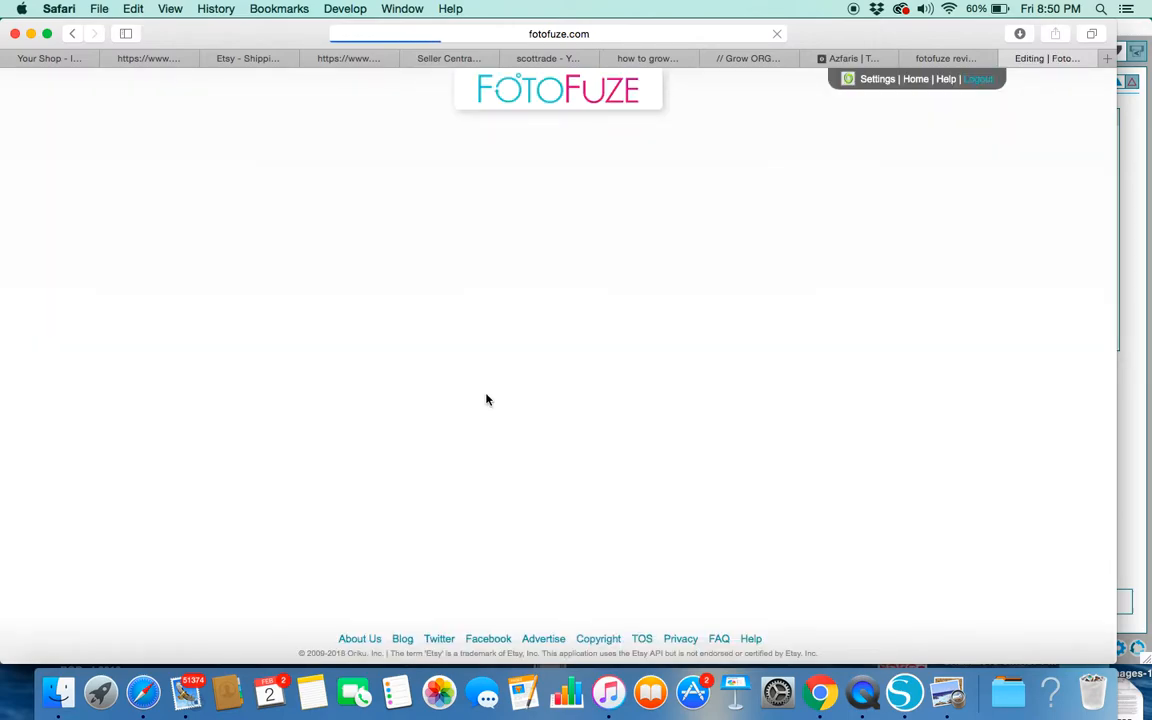
{"action": "left_click", "coordinate": [575, 380]}
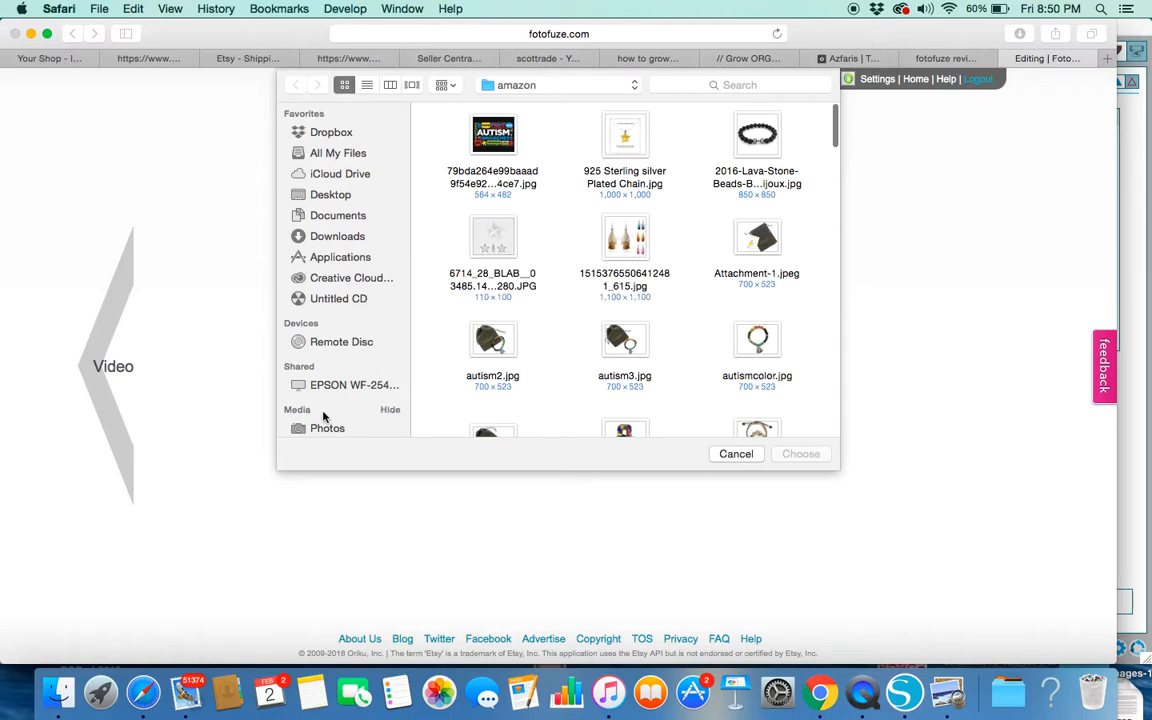
{"action": "left_click", "coordinate": [328, 428]}
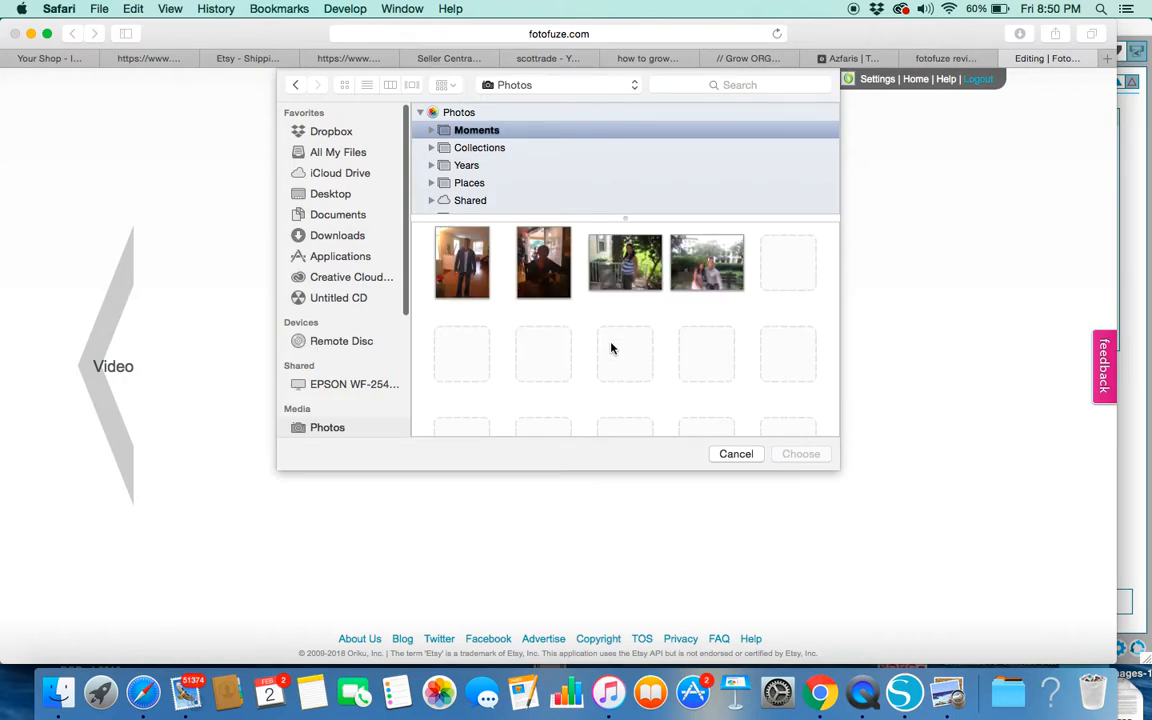
{"action": "scroll", "coordinate": [612, 347], "scroll_direction": "down", "scroll_amount": 15}
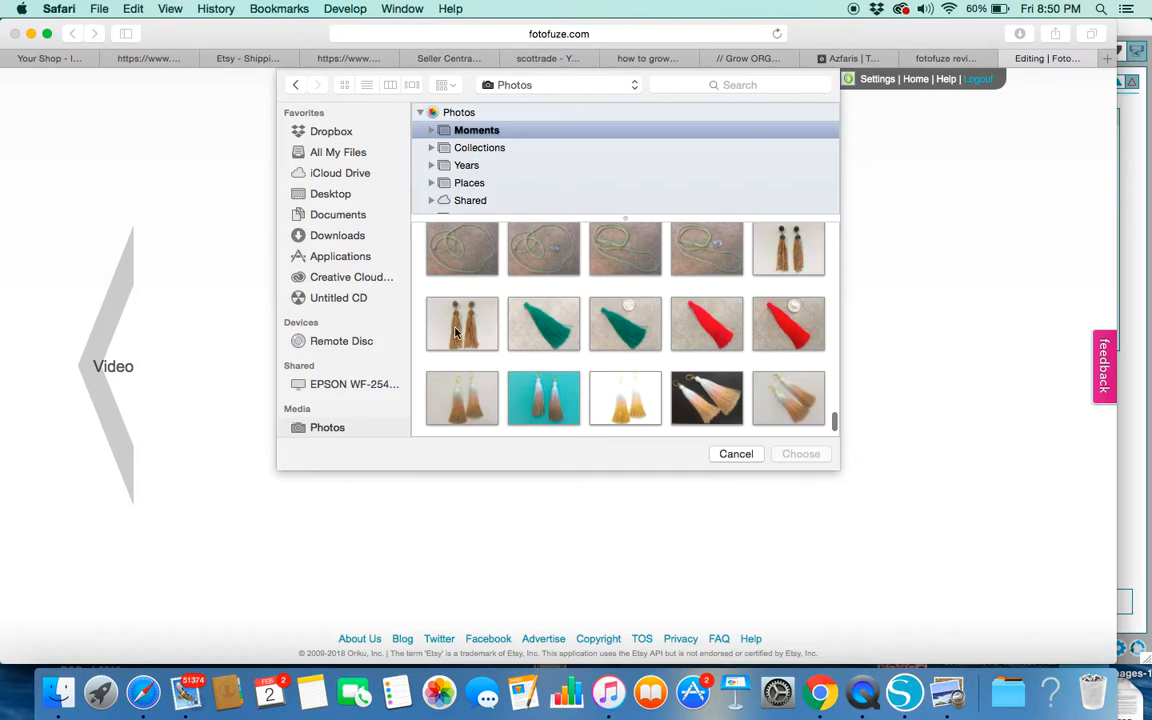
{"action": "left_click", "coordinate": [455, 333]}
{"action": "left_click", "coordinate": [806, 455]}
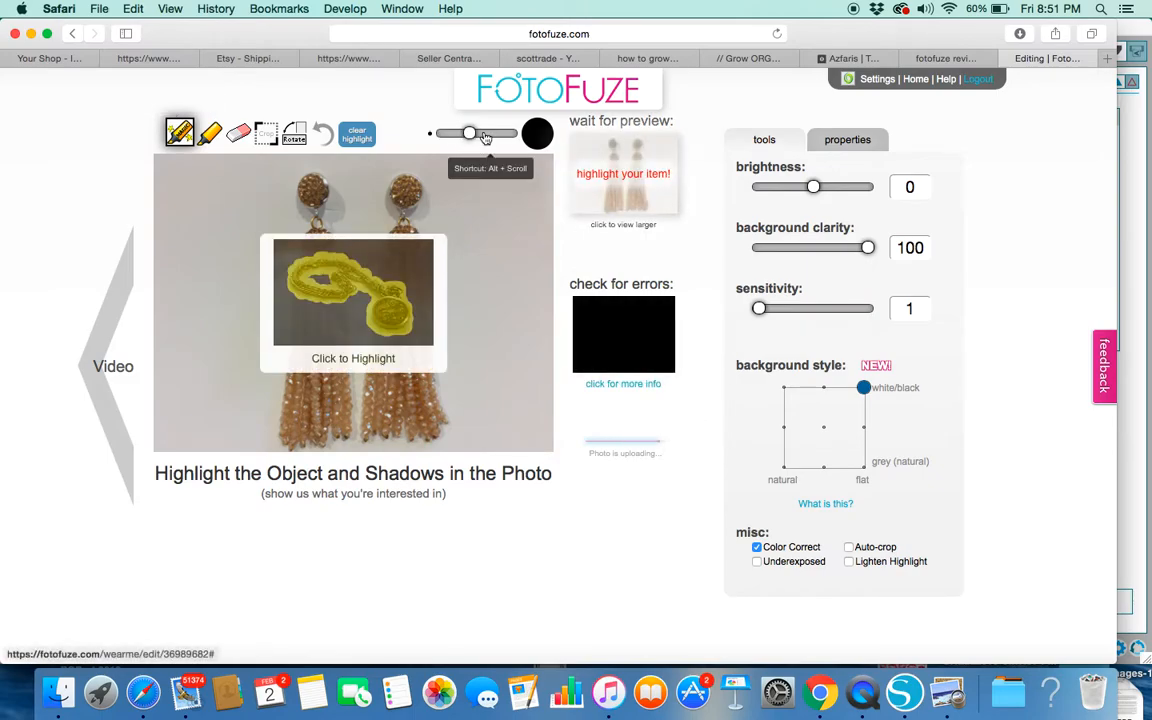
- Highlight both tassel earrings from studs to bead tips, using a slightly smaller highlighter brush
{"action": "left_click", "coordinate": [380, 358]}
{"action": "mouse_move", "coordinate": [469, 132]}
{"action": "left_mouse_down"}
{"action": "mouse_move", "coordinate": [449, 132]}
{"action": "mouse_move", "coordinate": [460, 132]}
{"action": "left_mouse_up"}
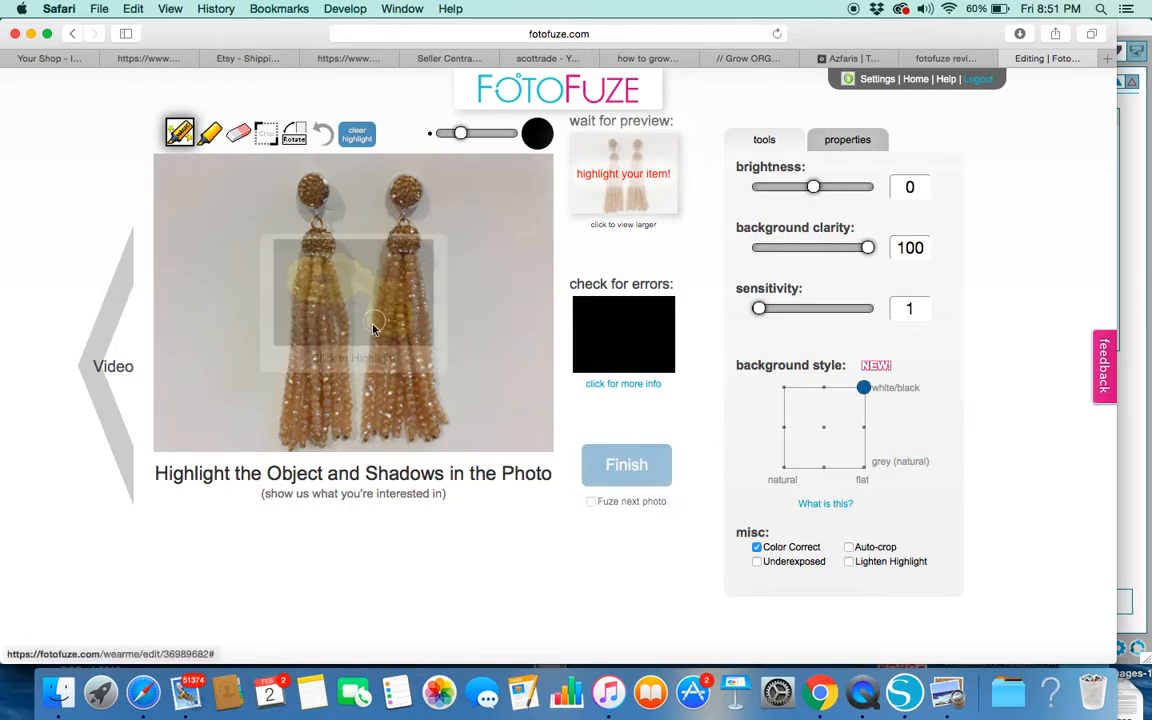
{"action": "left_click", "coordinate": [310, 188]}
{"action": "mouse_move", "coordinate": [310, 188]}
{"action": "left_mouse_down"}
{"action": "mouse_move", "coordinate": [283, 170]}
{"action": "mouse_move", "coordinate": [285, 208]}
{"action": "mouse_move", "coordinate": [313, 213]}
{"action": "mouse_move", "coordinate": [285, 280]}
{"action": "mouse_move", "coordinate": [316, 331]}
{"action": "mouse_move", "coordinate": [275, 345]}
{"action": "mouse_move", "coordinate": [290, 390]}
{"action": "mouse_move", "coordinate": [272, 400]}
{"action": "mouse_move", "coordinate": [291, 425]}
{"action": "mouse_move", "coordinate": [280, 390]}
{"action": "left_mouse_up"}
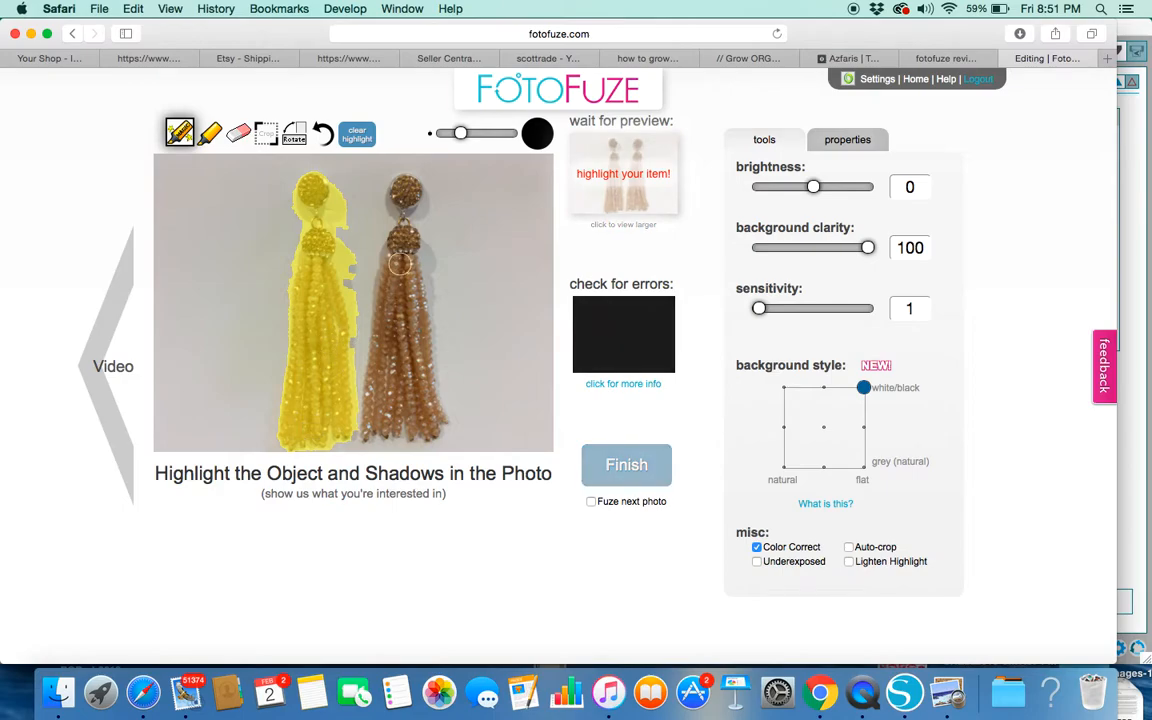
{"action": "mouse_move", "coordinate": [405, 182]}
{"action": "left_mouse_down"}
{"action": "mouse_move", "coordinate": [377, 403]}
{"action": "mouse_move", "coordinate": [420, 430]}
{"action": "mouse_move", "coordinate": [394, 421]}
{"action": "left_mouse_up"}
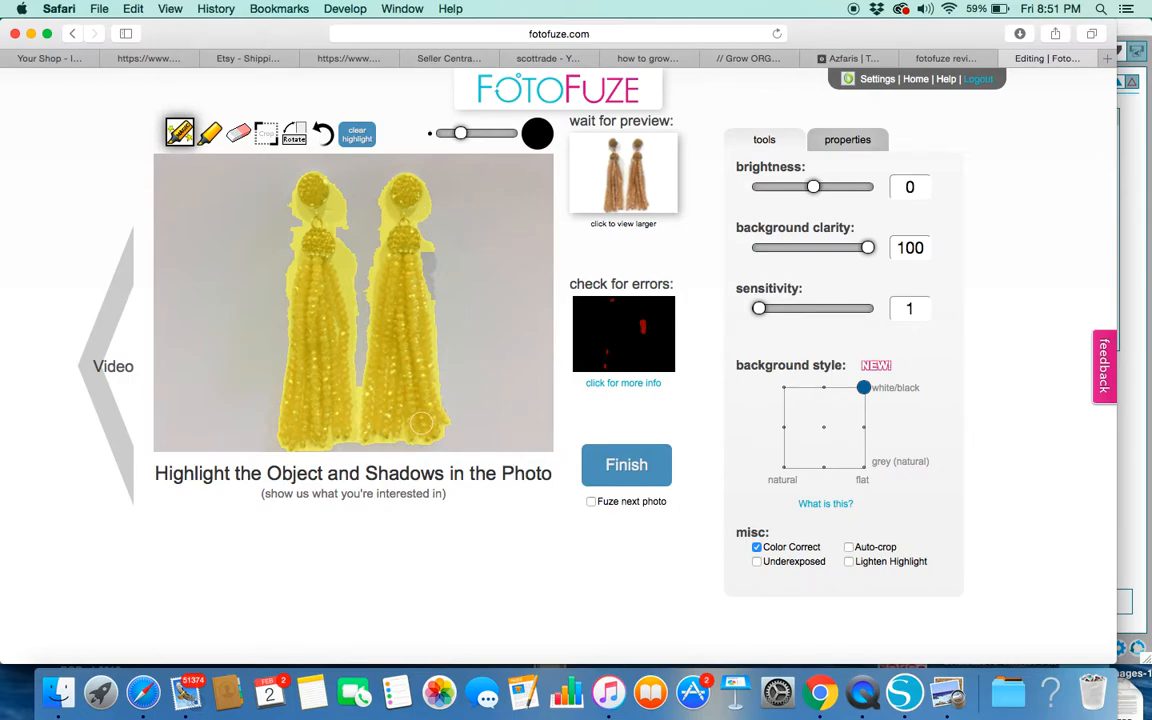
- Finish the highlighted photo, open the processed earring image from the default album and download the Large version
{"action": "left_click", "coordinate": [633, 463]}
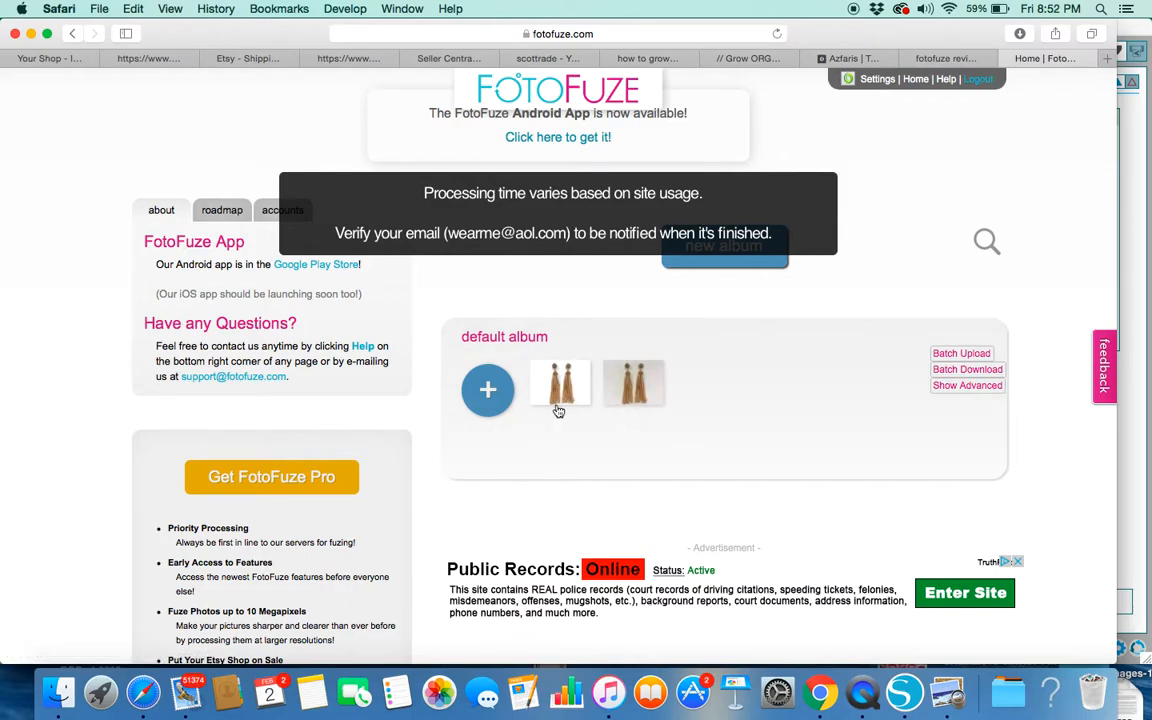
{"action": "left_click", "coordinate": [563, 385]}
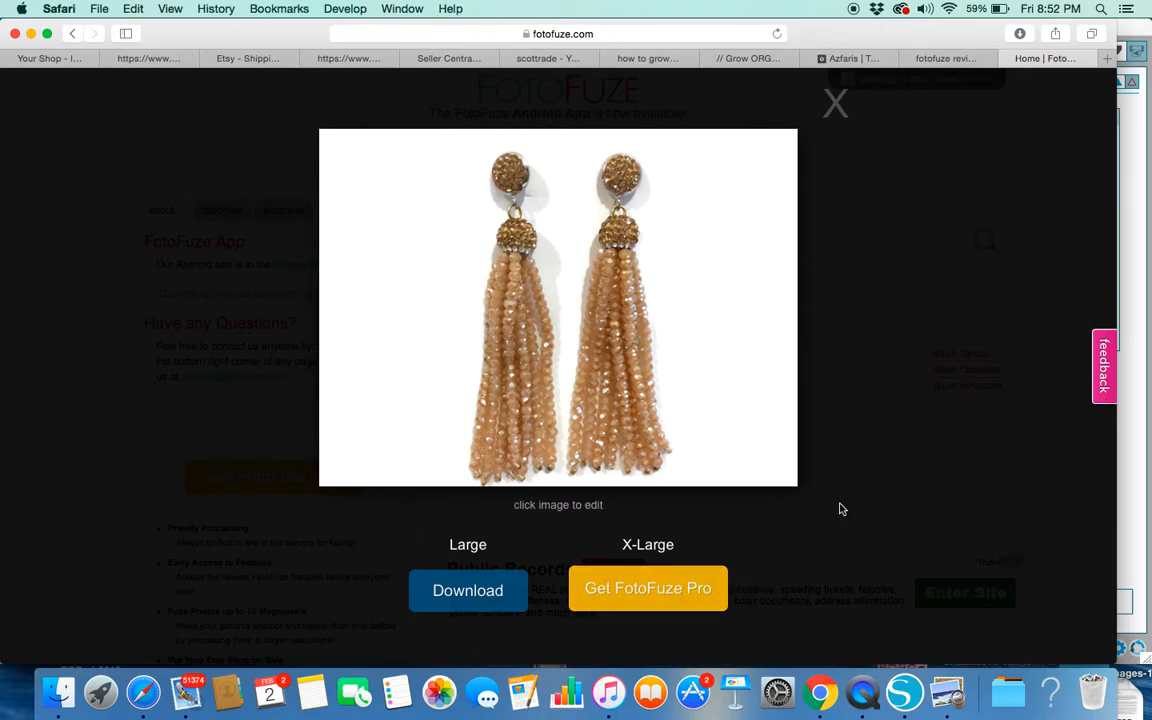
{"action": "left_click", "coordinate": [468, 590]}
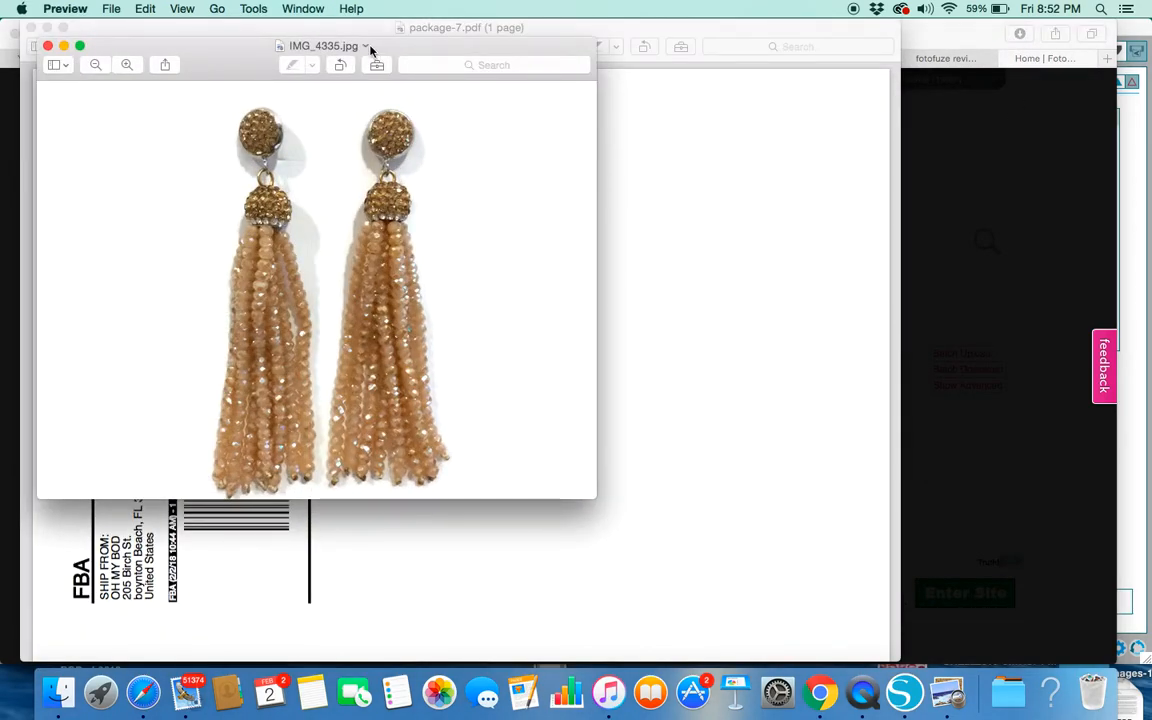
- Rename the downloaded earring image tasselsforamazon.jpg
{"action": "left_click", "coordinate": [366, 46]}
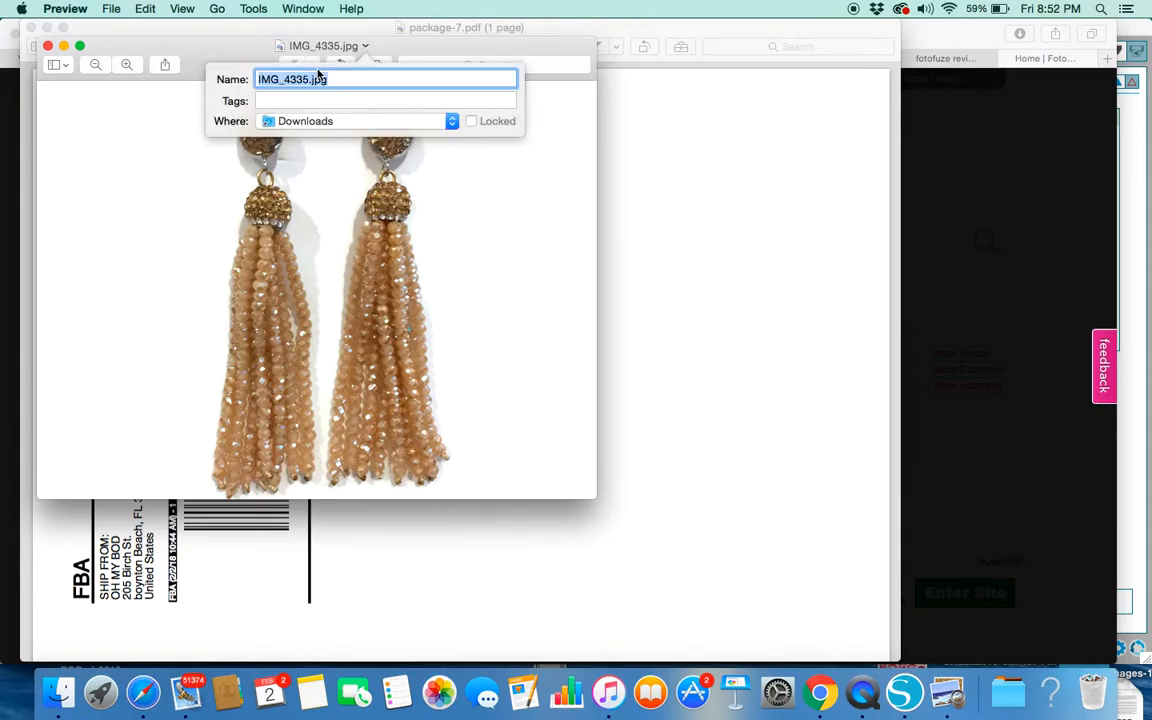
{"action": "left_click", "coordinate": [308, 80]}
{"action": "key", "text": "BackSpace"}
{"action": "key", "text": "BackSpace"}
{"action": "key", "text": "BackSpace"}
{"action": "key", "text": "BackSpace"}
{"action": "key", "text": "BackSpace"}
{"action": "key", "text": "BackSpace"}
{"action": "key", "text": "BackSpace"}
{"action": "key", "text": "BackSpace"}
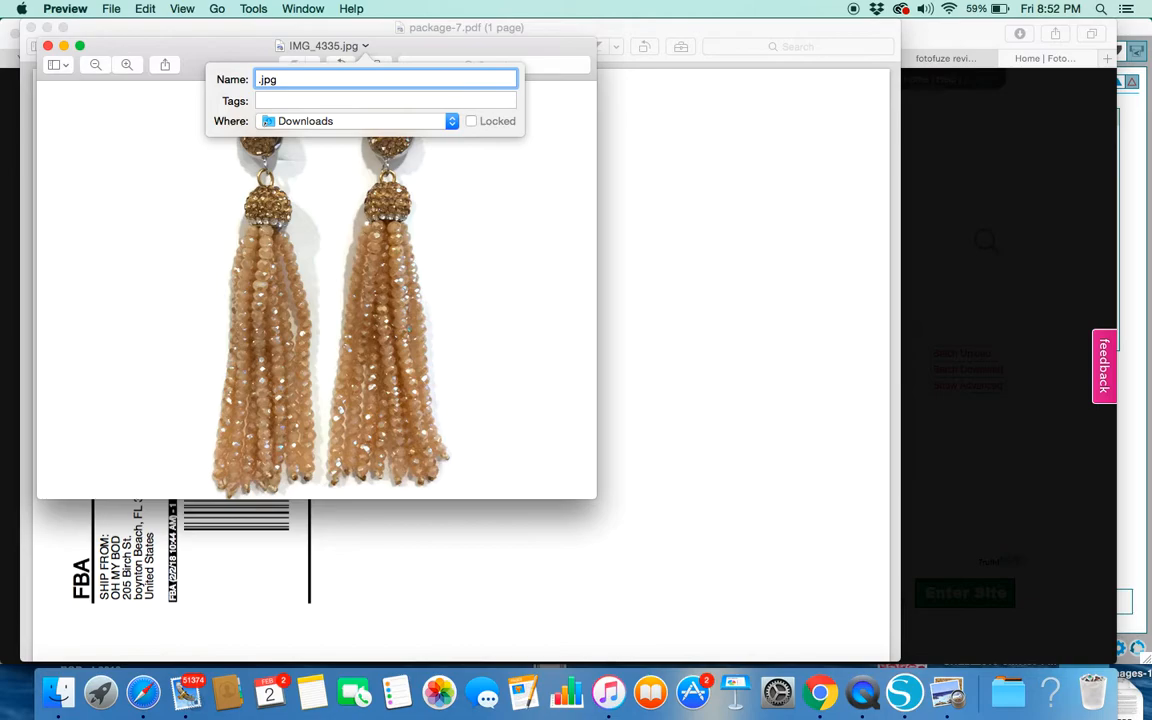
{"action": "type", "text": "tasselsforp"}
{"action": "key", "text": "BackSpace"}
{"action": "type", "text": "amazon"}
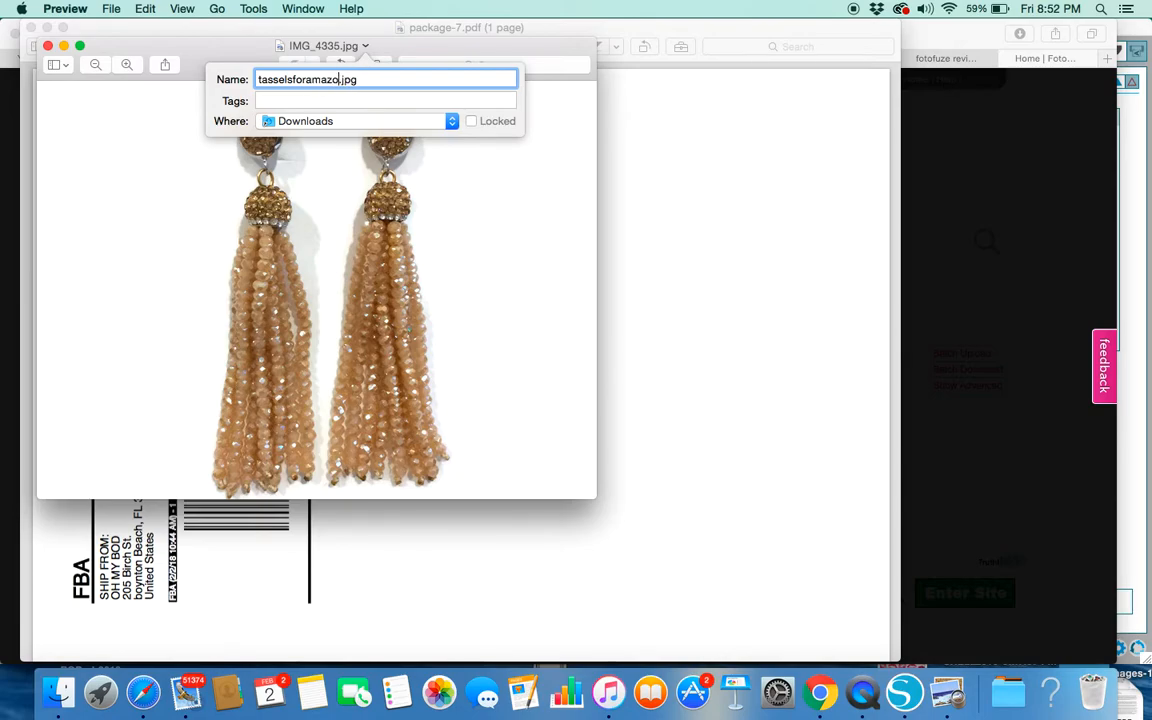
- Move the renamed earring image to the amazon folder and close the package-7.pdf window
{"action": "left_click", "coordinate": [453, 131]}
{"action": "left_click", "coordinate": [331, 420]}
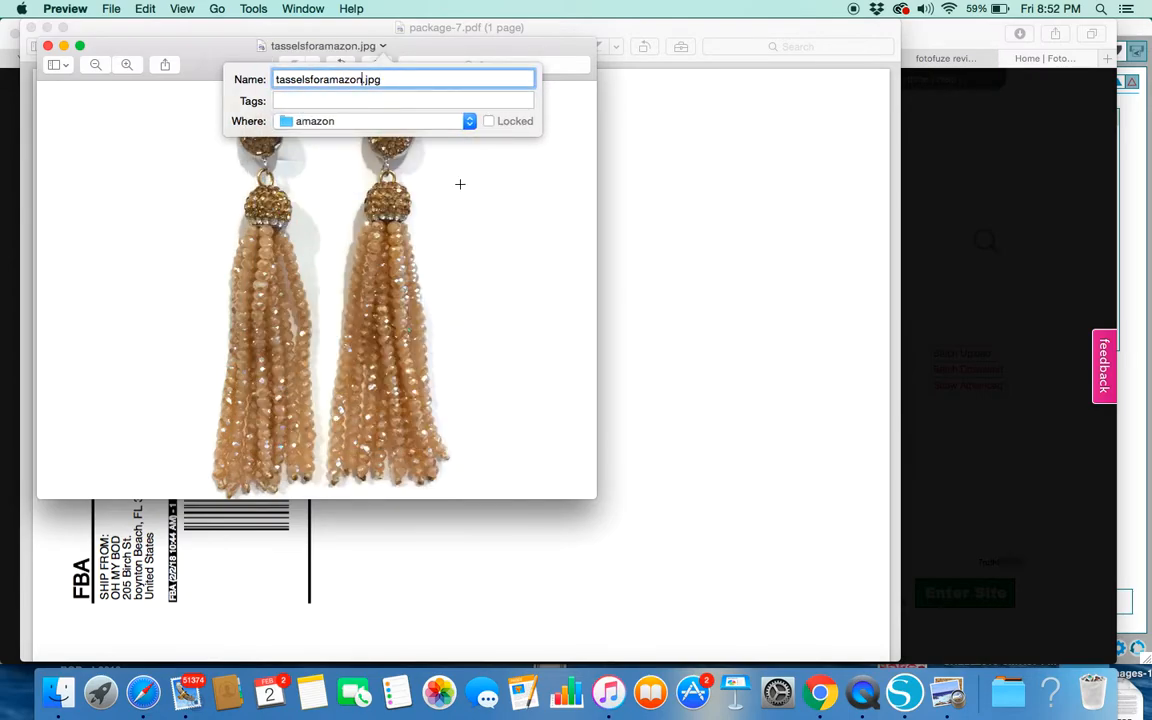
{"action": "key", "text": "Return"}
{"action": "left_click", "coordinate": [31, 27]}
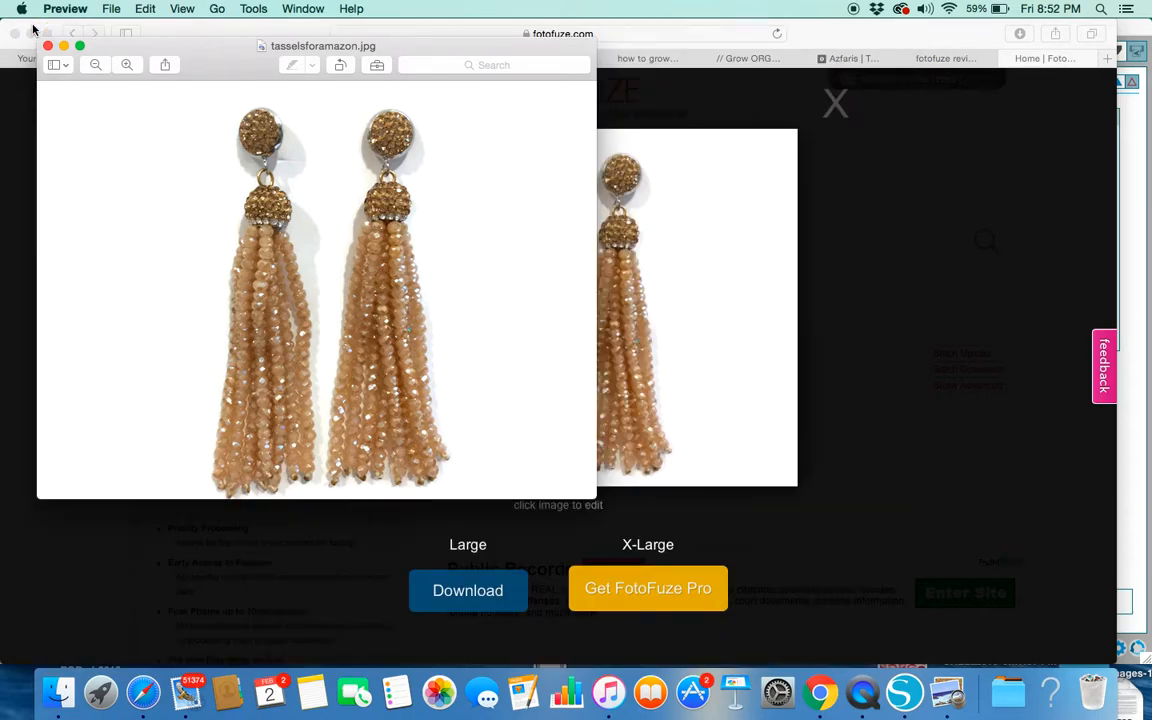
- Switch back to the browser and go to canva.com
{"action": "left_click", "coordinate": [660, 36]}
{"action": "key", "text": "BackSpace"}
{"action": "type", "text": "ca"}
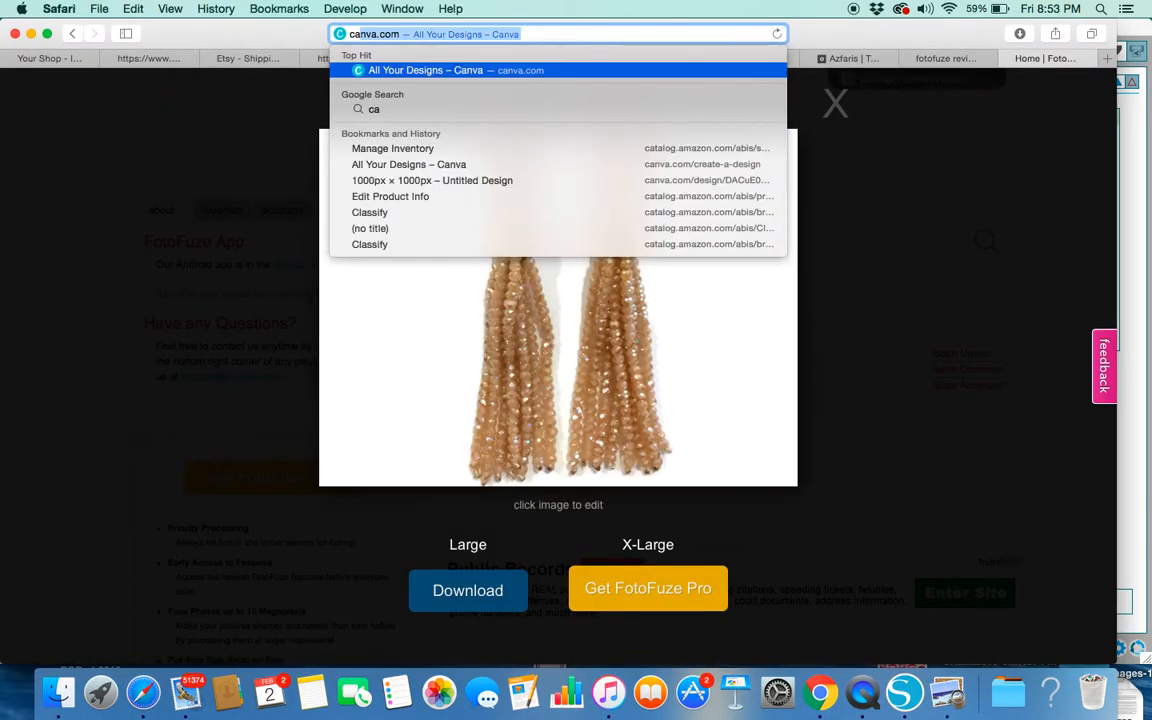
{"action": "type", "text": "nva.com"}
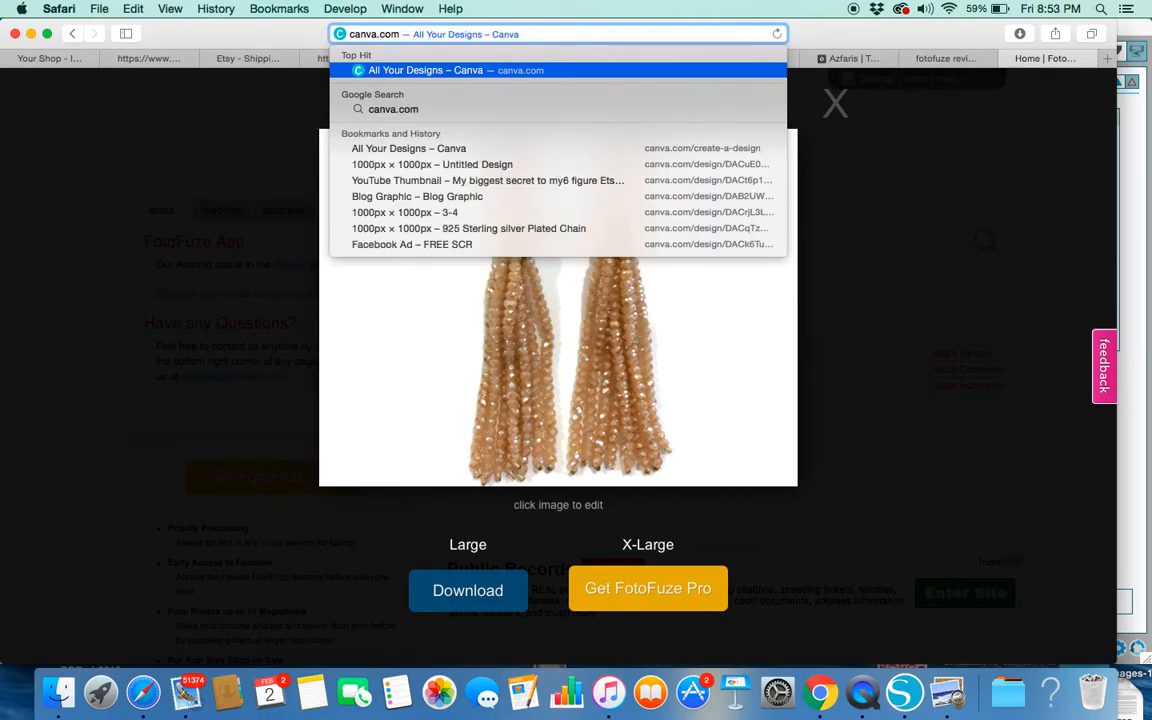
{"action": "key", "text": "Return"}
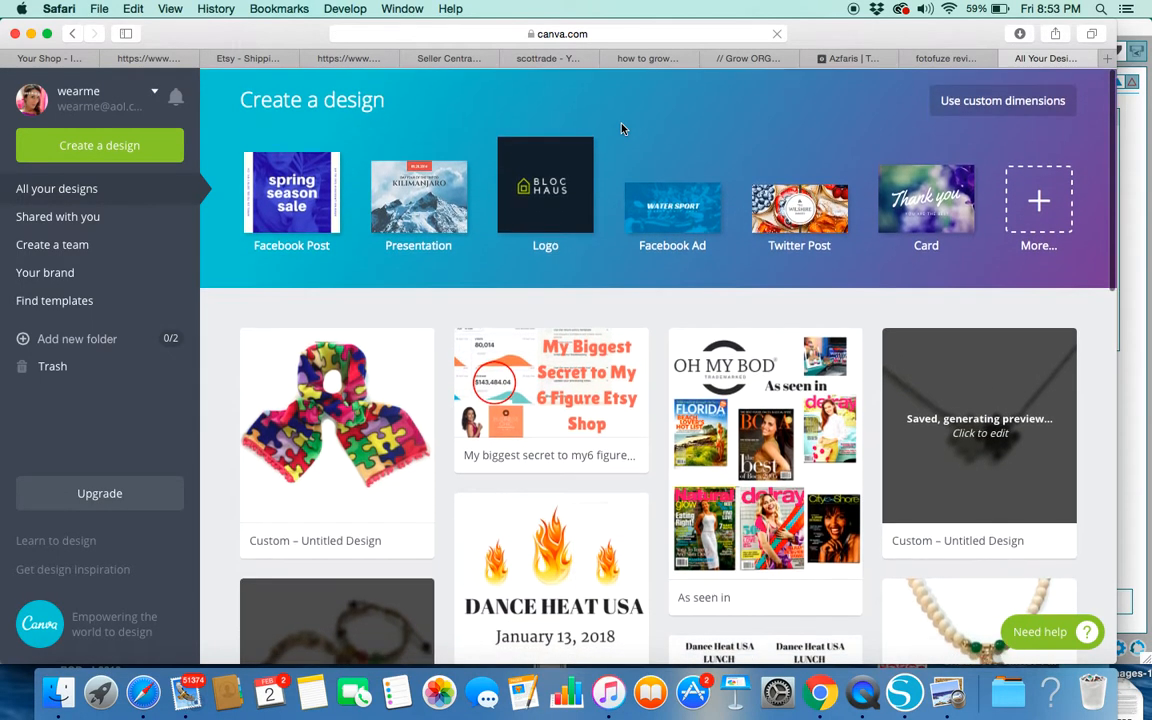
- Browse the full list of design types, from social media posts to marketing materials and headers
{"action": "left_click", "coordinate": [1041, 213]}
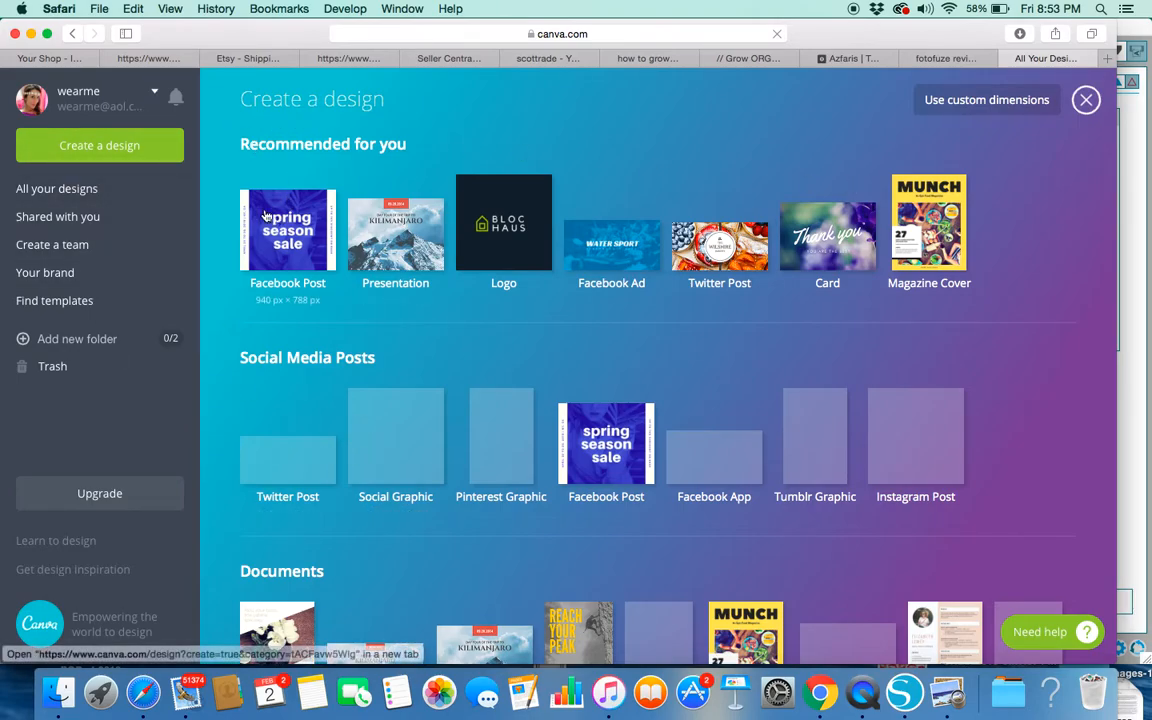
{"action": "scroll", "coordinate": [810, 455], "scroll_direction": "down", "scroll_amount": 5}
{"action": "scroll", "coordinate": [812, 447], "scroll_direction": "down", "scroll_amount": 10}
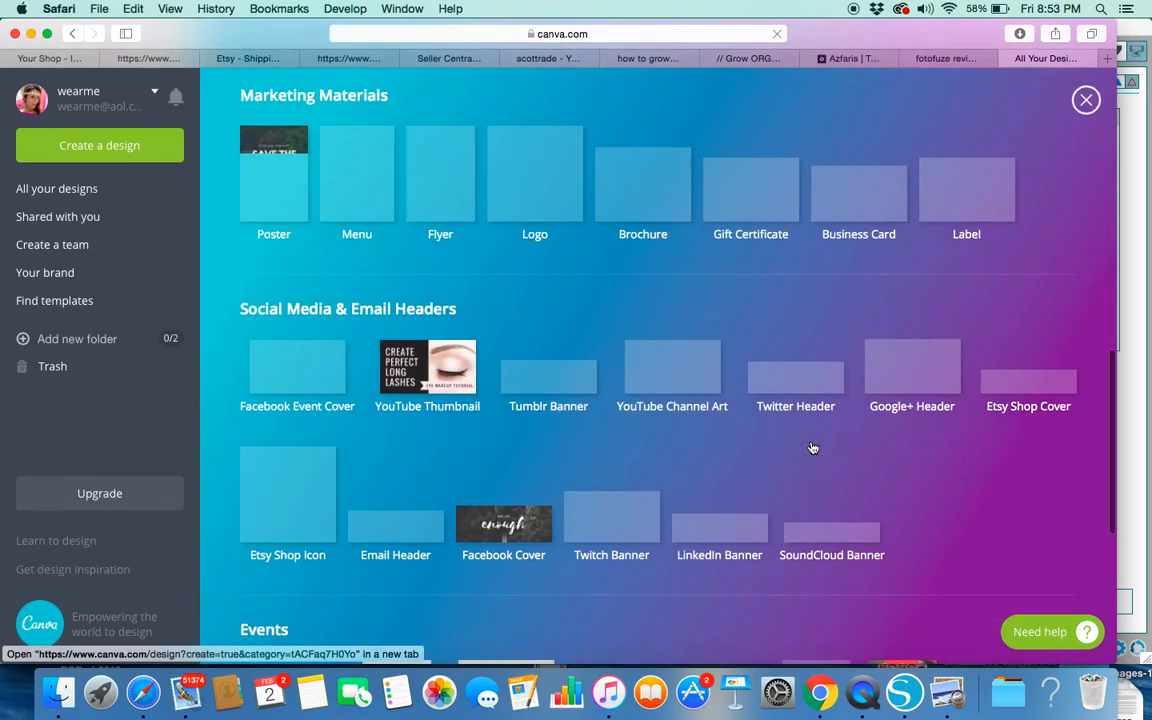
{"action": "scroll", "coordinate": [812, 447], "scroll_direction": "up", "scroll_amount": 15}
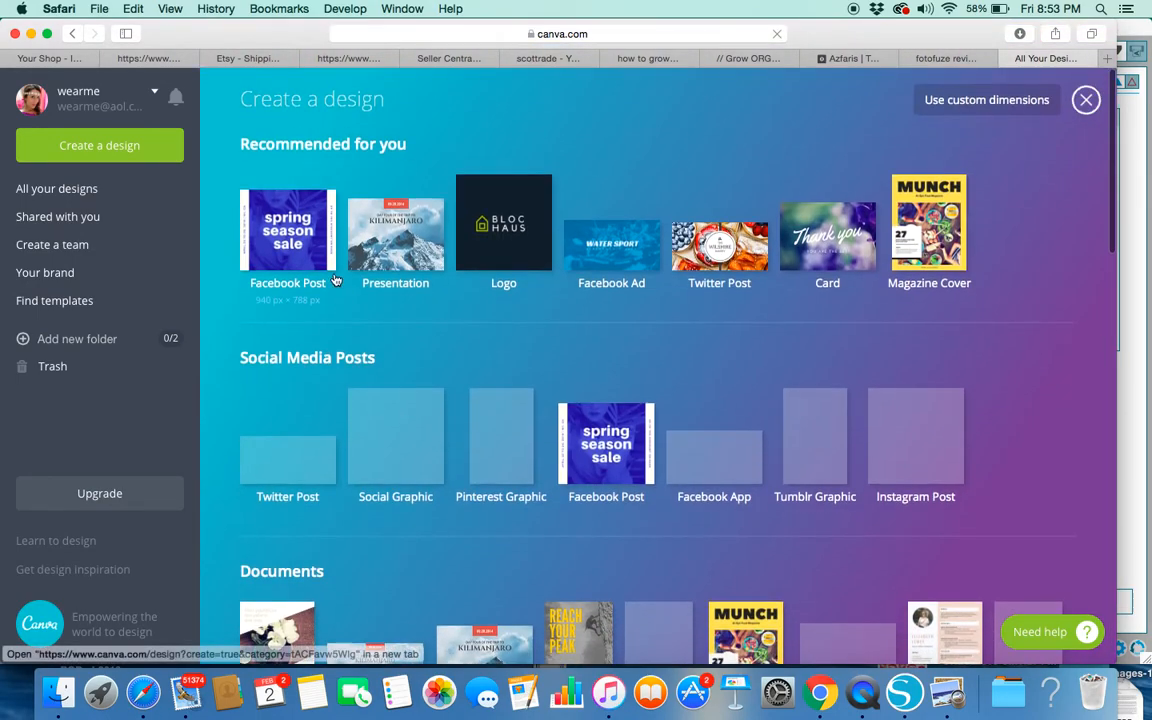
{"action": "scroll", "coordinate": [548, 412], "scroll_direction": "down", "scroll_amount": 2}
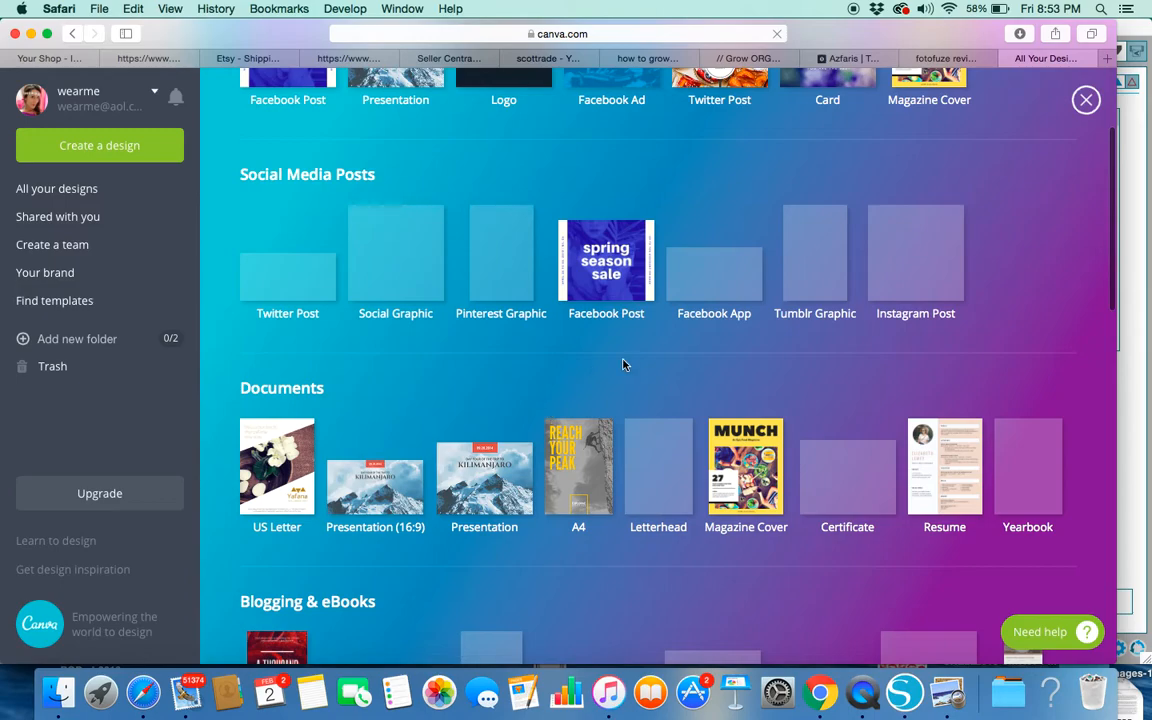
{"action": "scroll", "coordinate": [625, 362], "scroll_direction": "down", "scroll_amount": 3}
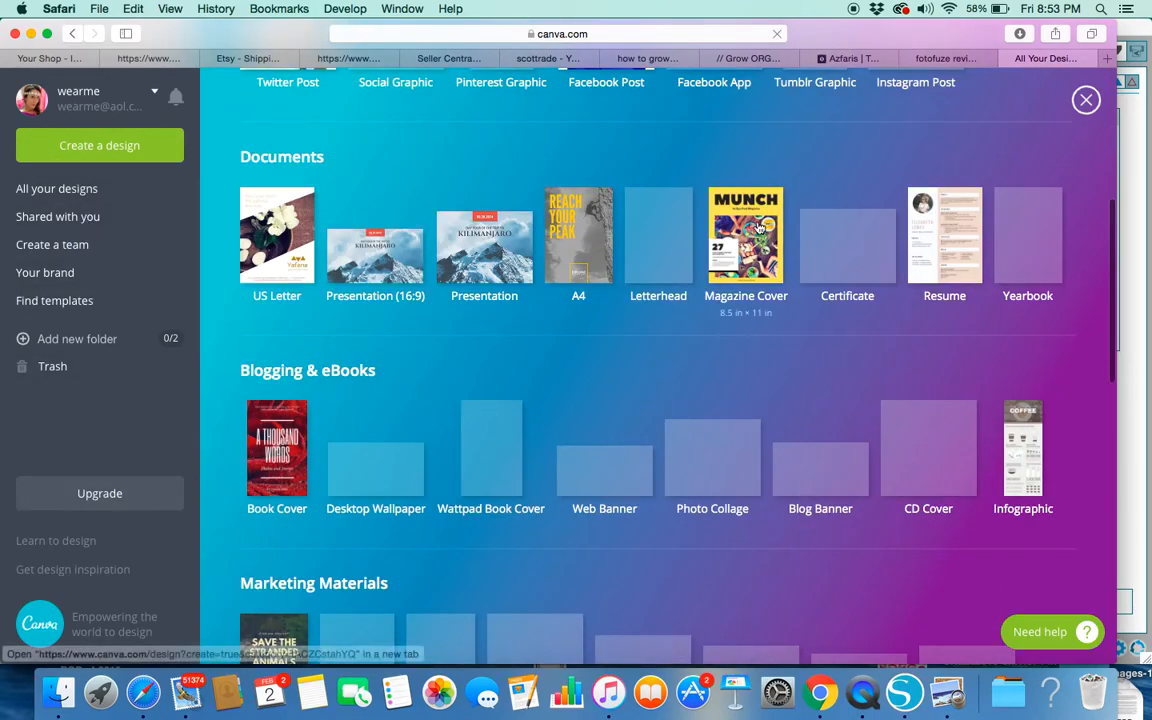
{"action": "scroll", "coordinate": [752, 361], "scroll_direction": "up", "scroll_amount": 4}
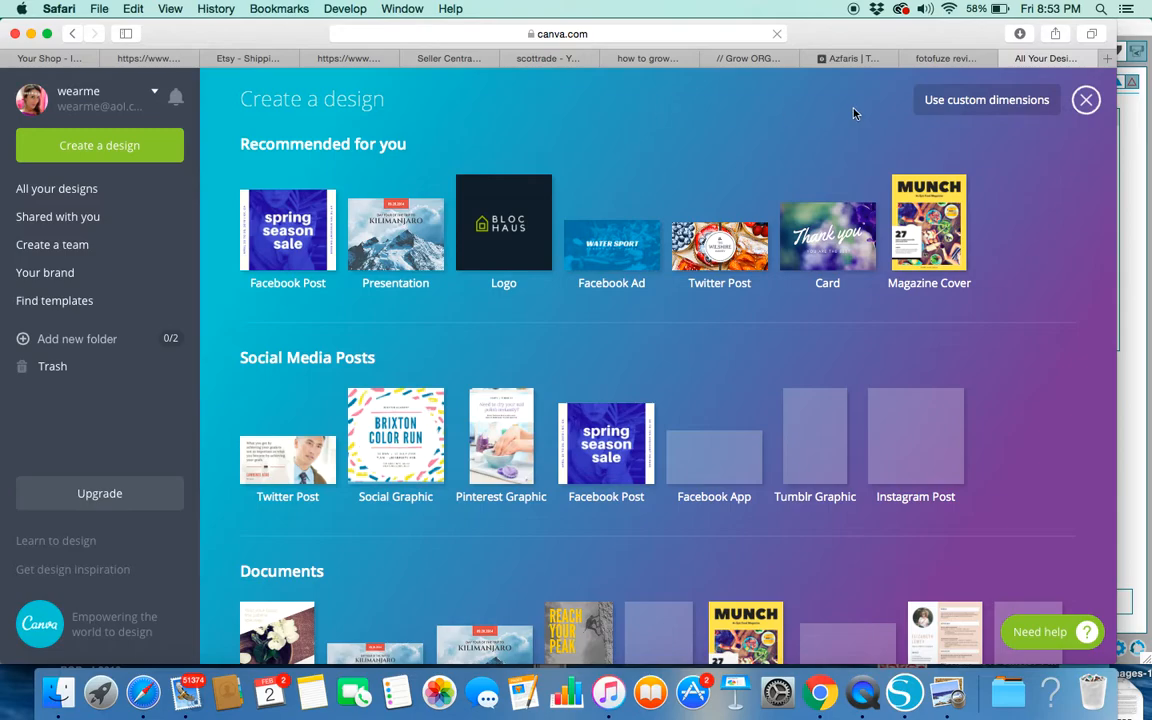
- Create a new design with custom dimensions of 1000 × 1000 px
{"action": "left_click", "coordinate": [983, 102]}
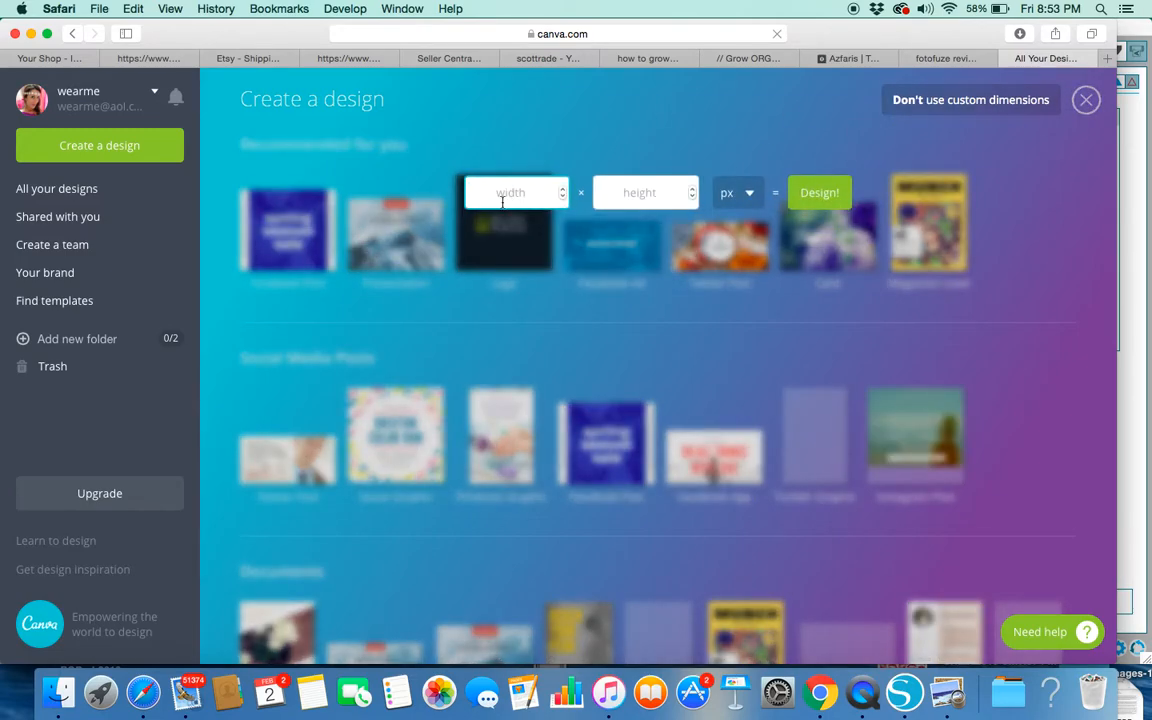
{"action": "left_click", "coordinate": [503, 202]}
{"action": "type", "text": "1000"}
{"action": "left_click", "coordinate": [617, 192]}
{"action": "type", "text": "1000"}
{"action": "left_click", "coordinate": [820, 192]}
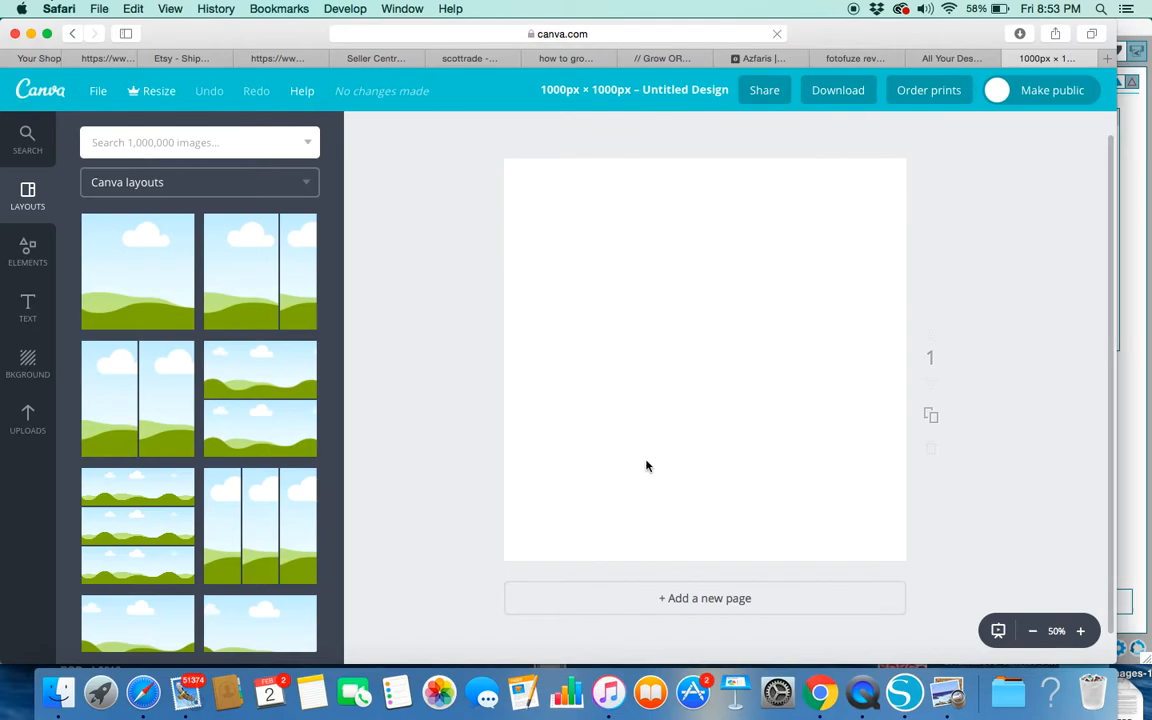
- Upload tasselsforamazon.jpg from the amazon folder and place it on the blank canvas
{"action": "left_click", "coordinate": [23, 430]}
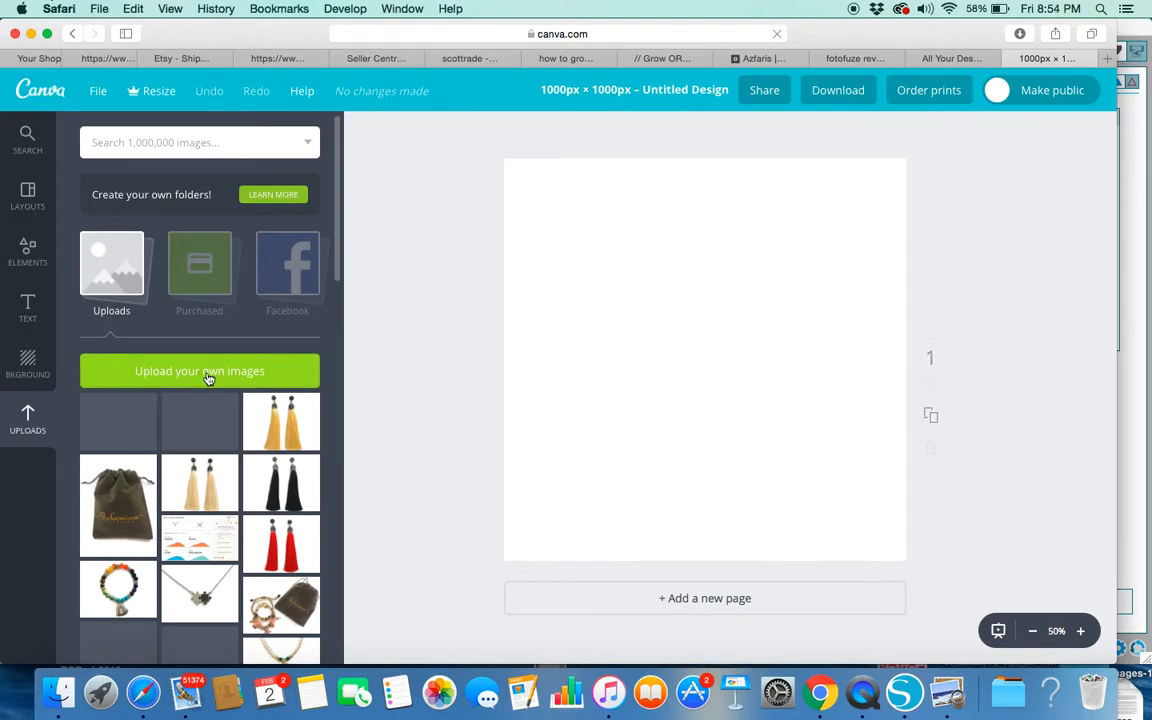
{"action": "left_click", "coordinate": [207, 375]}
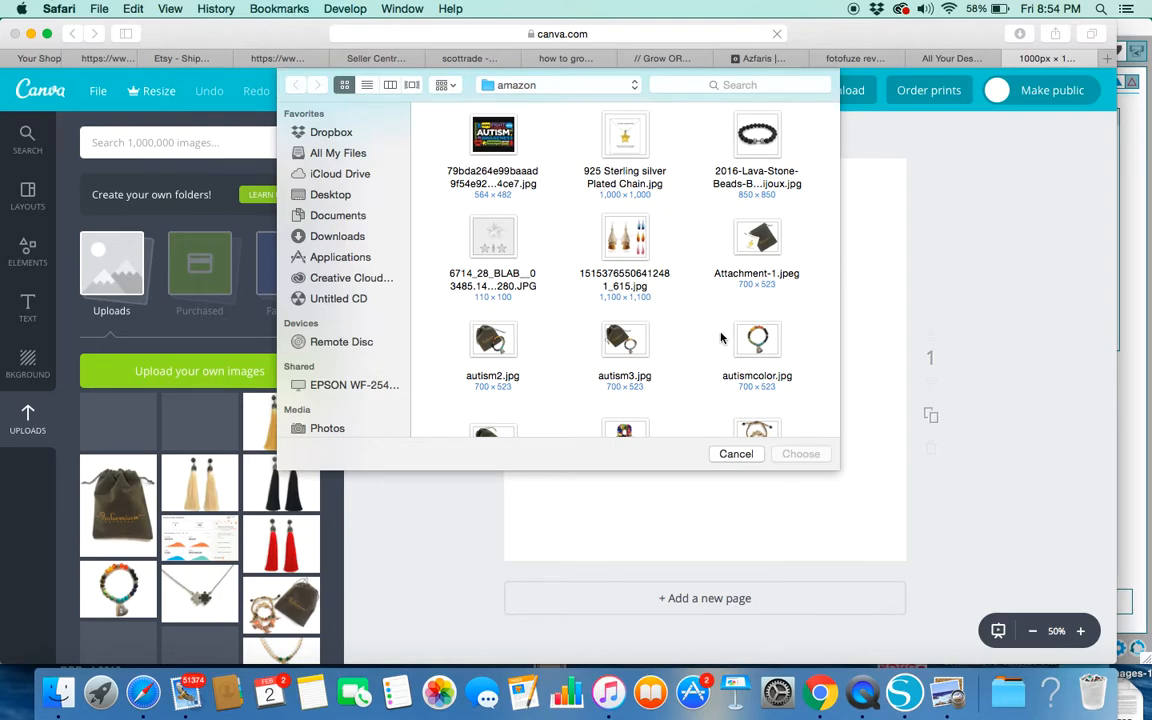
{"action": "scroll", "coordinate": [720, 335], "scroll_direction": "down", "scroll_amount": 5}
{"action": "scroll", "coordinate": [720, 337], "scroll_direction": "down", "scroll_amount": 10}
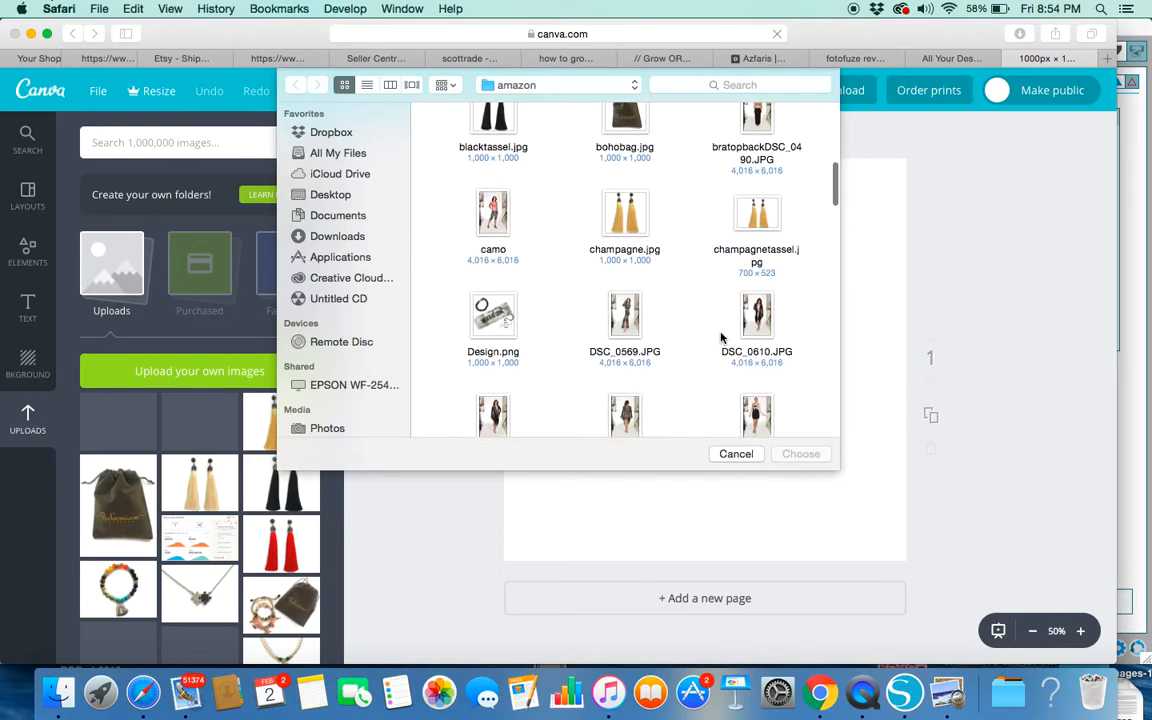
{"action": "scroll", "coordinate": [720, 337], "scroll_direction": "down", "scroll_amount": 10}
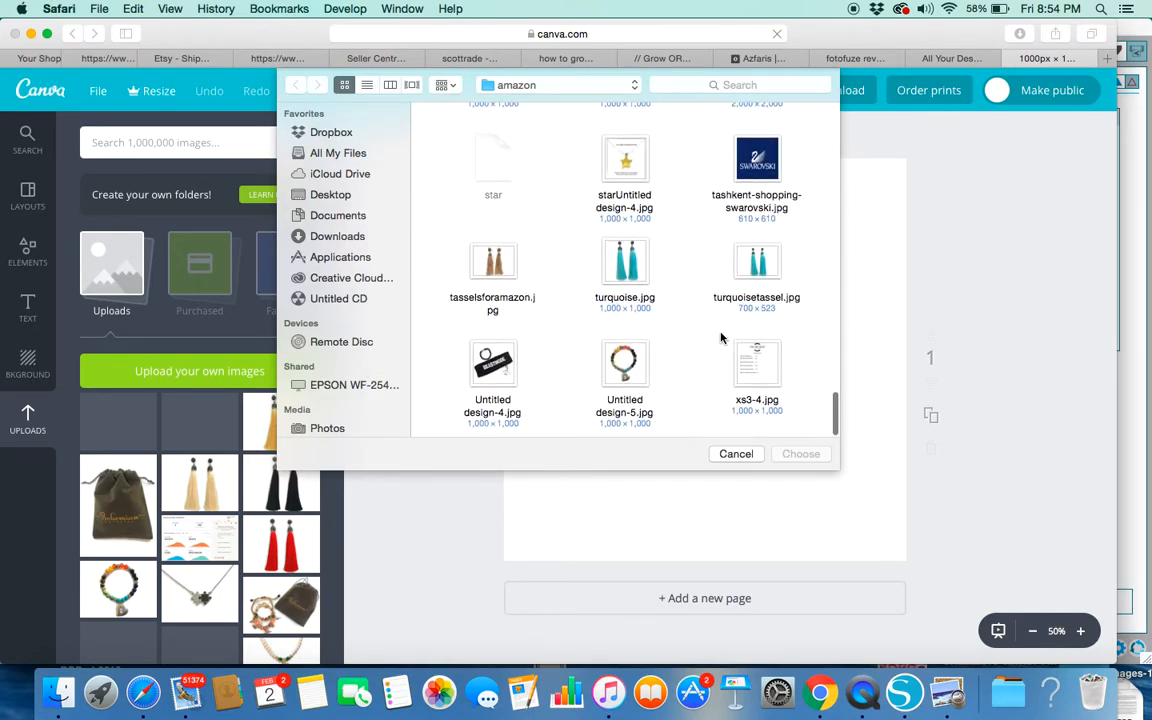
{"action": "left_click", "coordinate": [494, 268]}
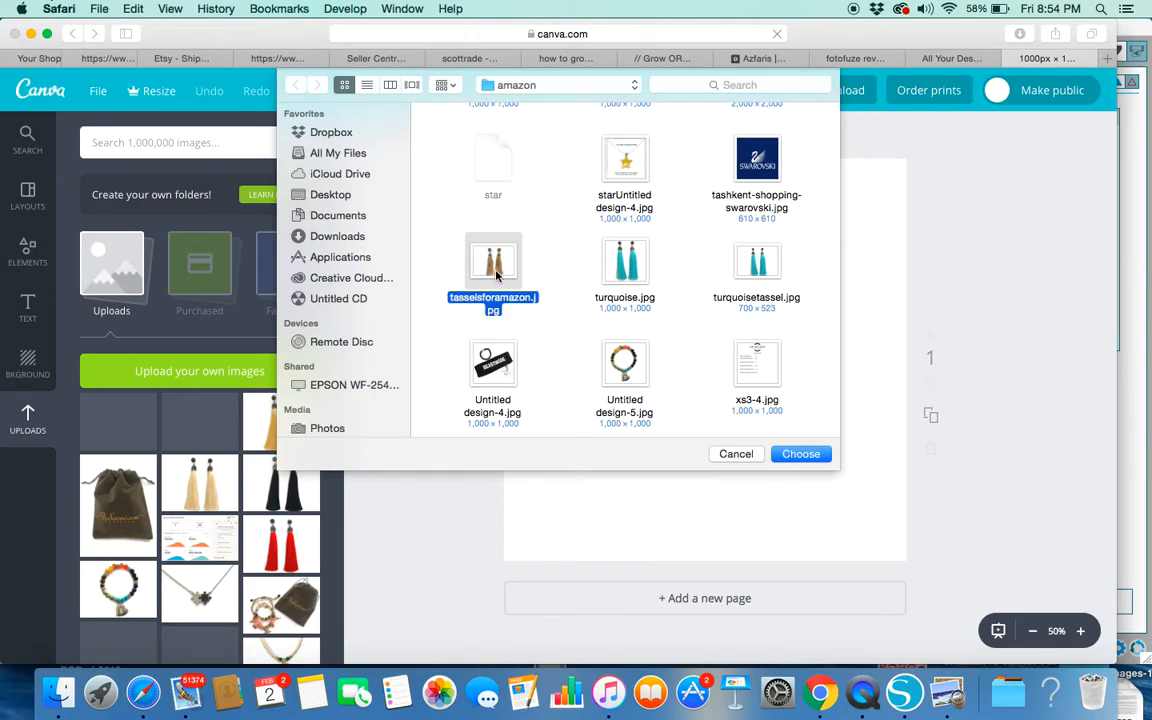
{"action": "left_click", "coordinate": [801, 455]}
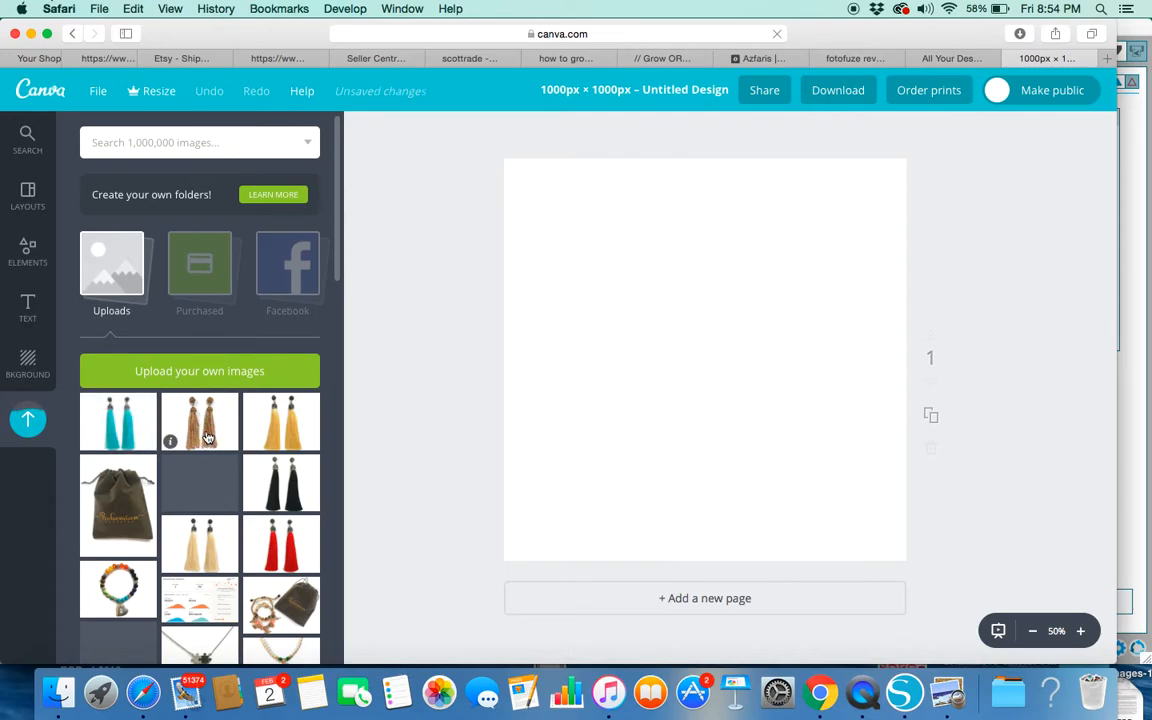
{"action": "left_click_drag", "start_coordinate": [208, 446], "coordinate": [730, 375]}
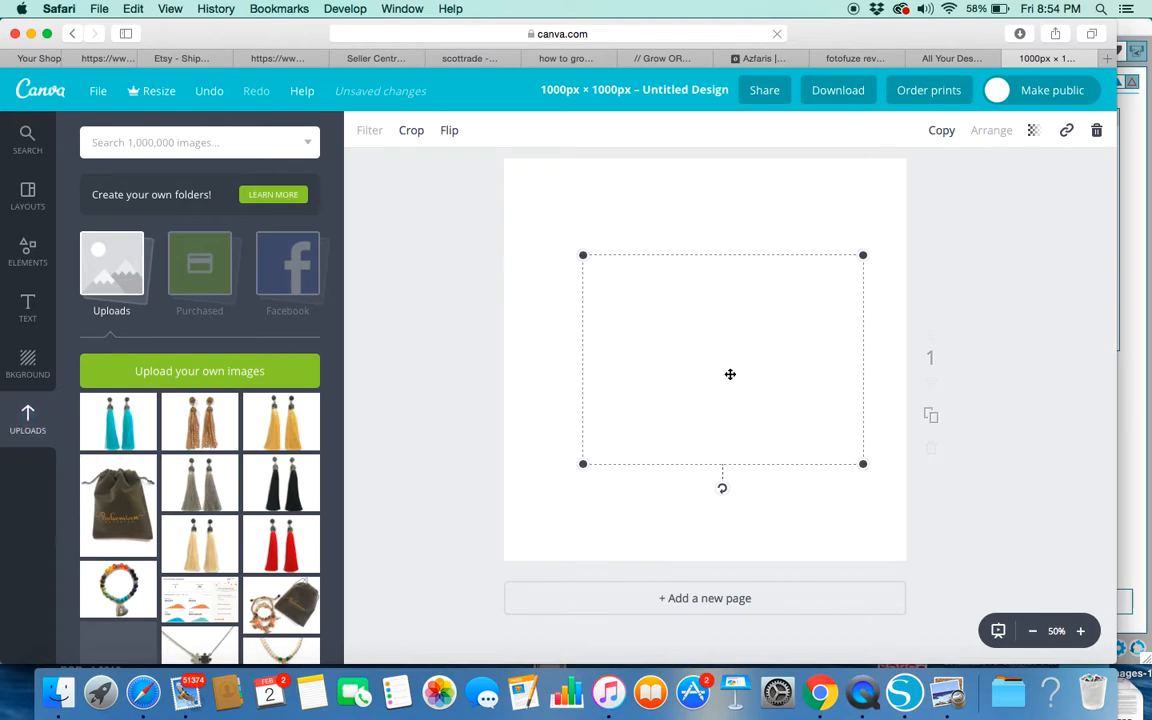
- Remove the uploaded image that was placed on the canvas
{"action": "left_click_drag", "start_coordinate": [661, 365], "coordinate": [710, 365]}
{"action": "scroll", "coordinate": [649, 382], "scroll_direction": "up", "scroll_amount": 1}
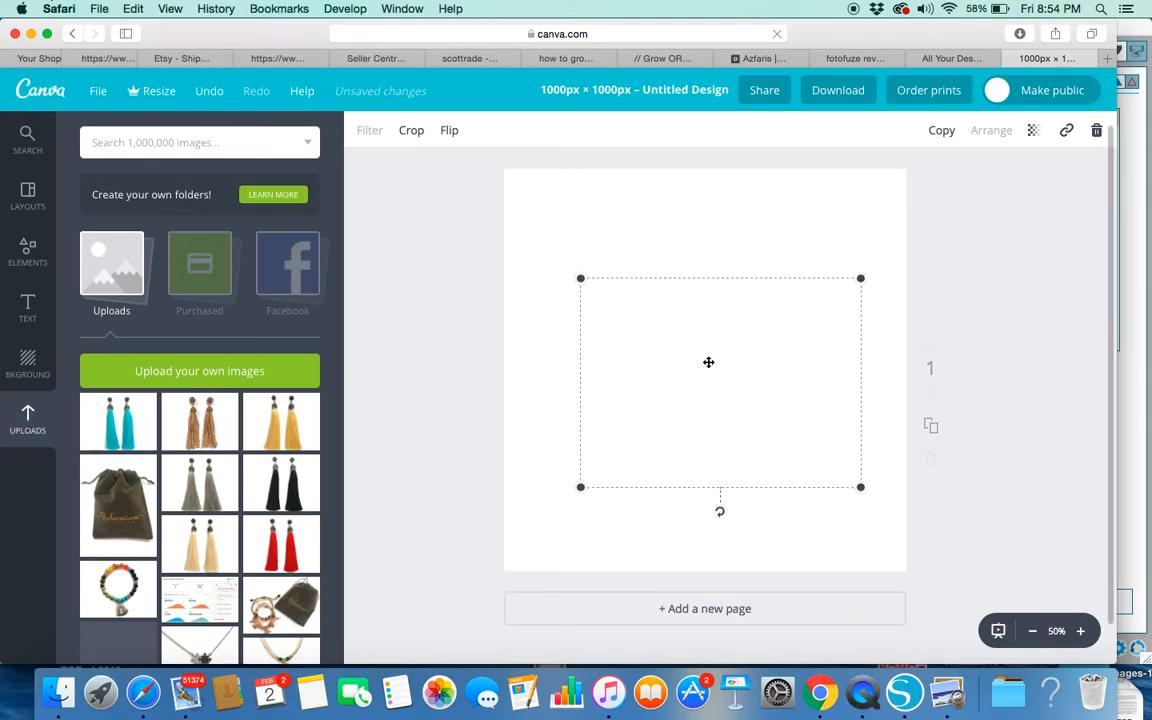
{"action": "left_click", "coordinate": [1099, 133]}
{"action": "left_click_drag", "start_coordinate": [168, 425], "coordinate": [658, 373]}
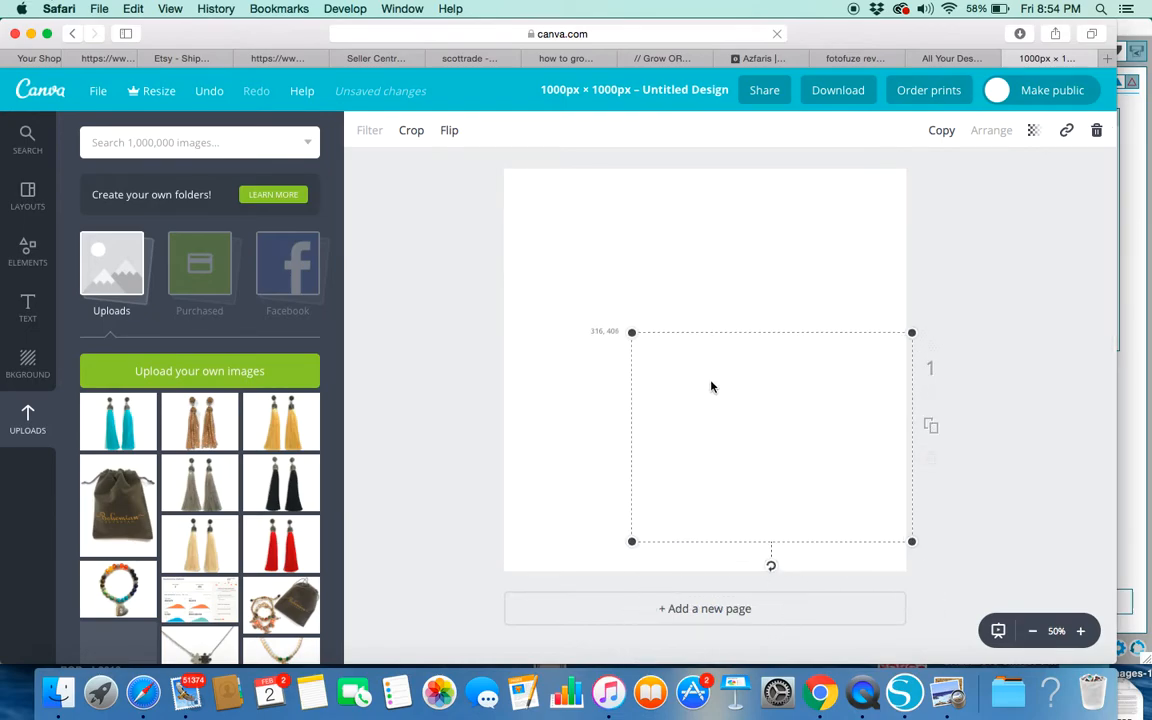
{"action": "left_click_drag", "start_coordinate": [877, 270], "coordinate": [762, 318]}
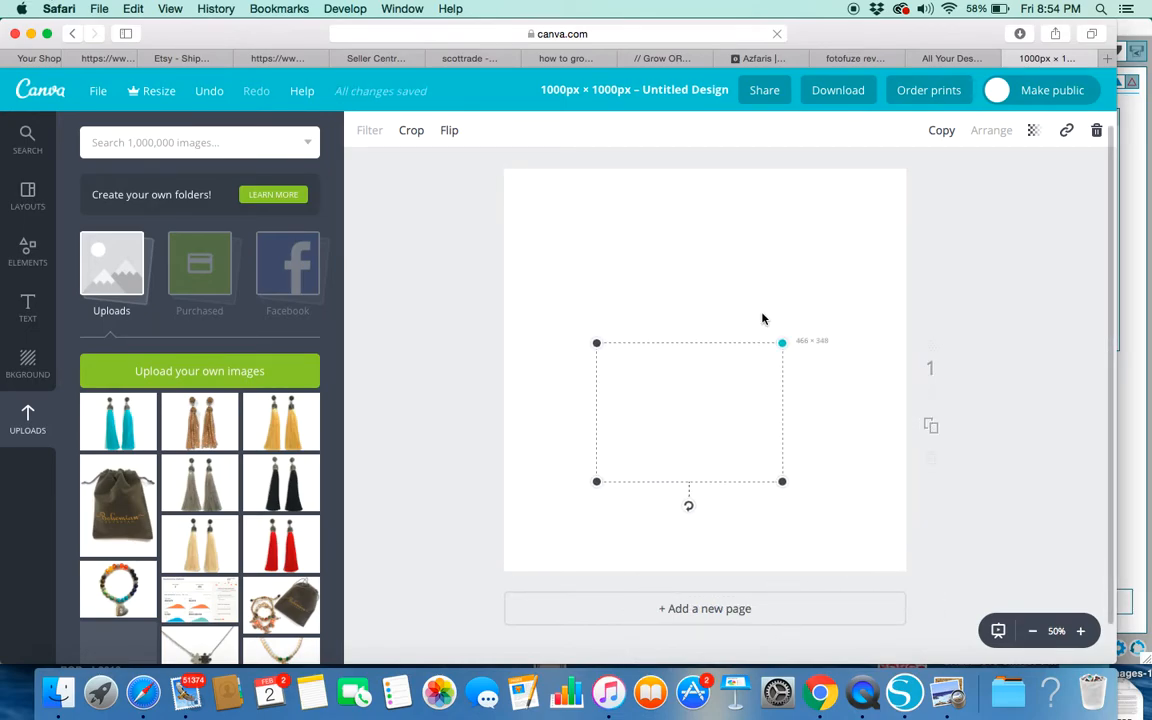
{"action": "left_click_drag", "start_coordinate": [694, 406], "coordinate": [761, 334]}
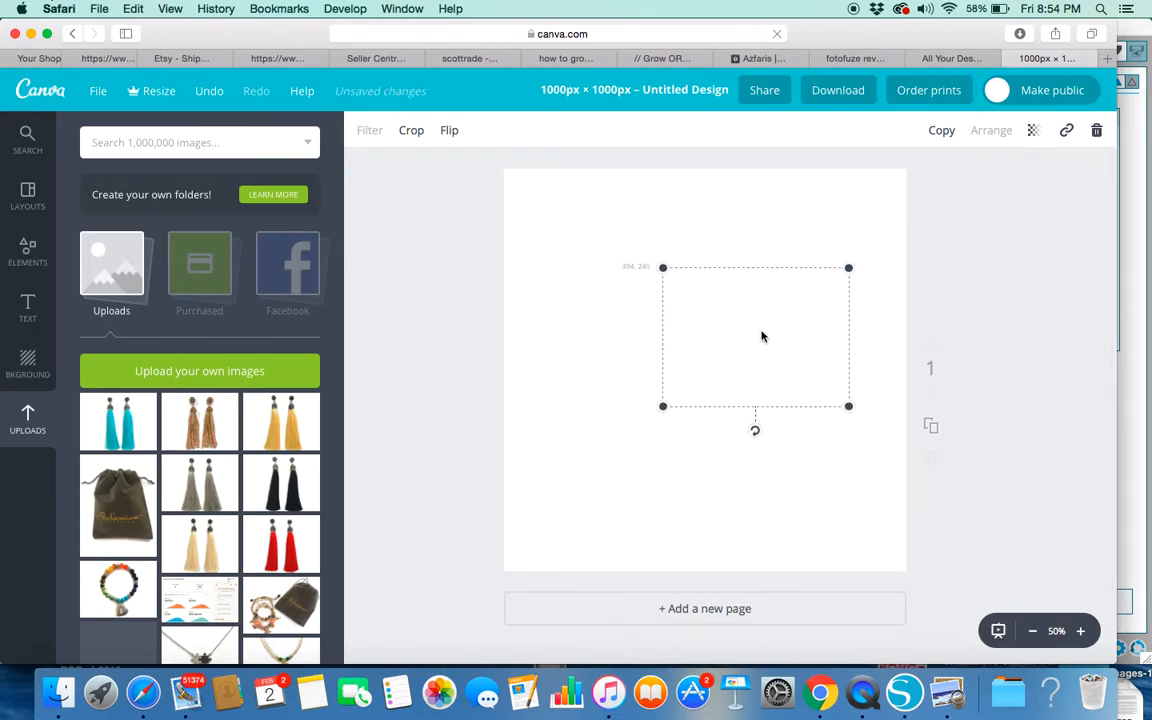
{"action": "left_click", "coordinate": [1098, 130]}
- Place the uploaded grey tassel earrings photo on the canvas, enlarging and centring it so the earrings span nearly the full page height
{"action": "left_click_drag", "start_coordinate": [199, 487], "coordinate": [689, 356]}
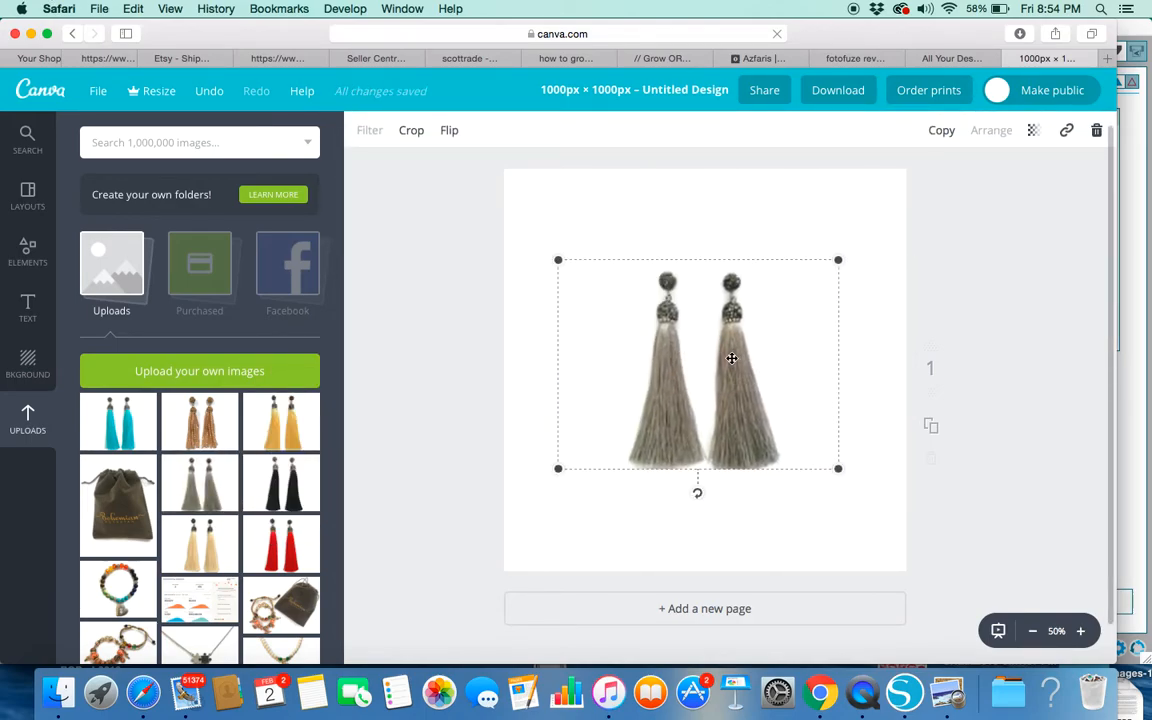
{"action": "left_click_drag", "start_coordinate": [839, 259], "coordinate": [958, 62]}
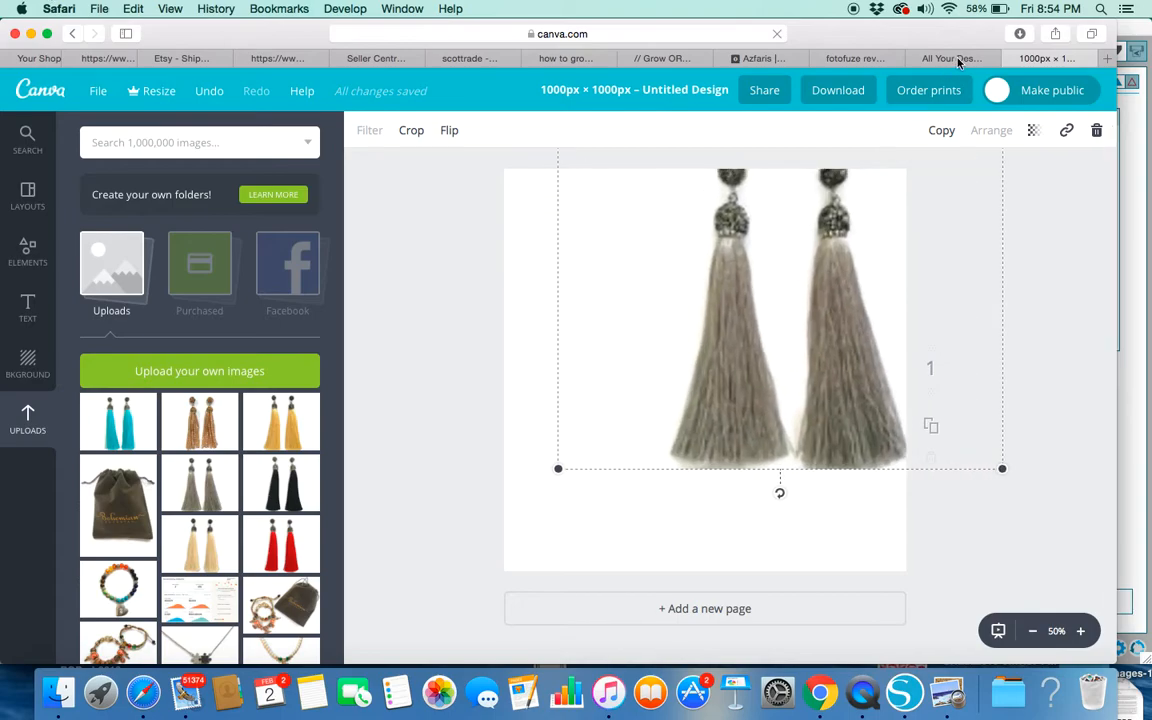
{"action": "left_click_drag", "start_coordinate": [785, 310], "coordinate": [676, 387]}
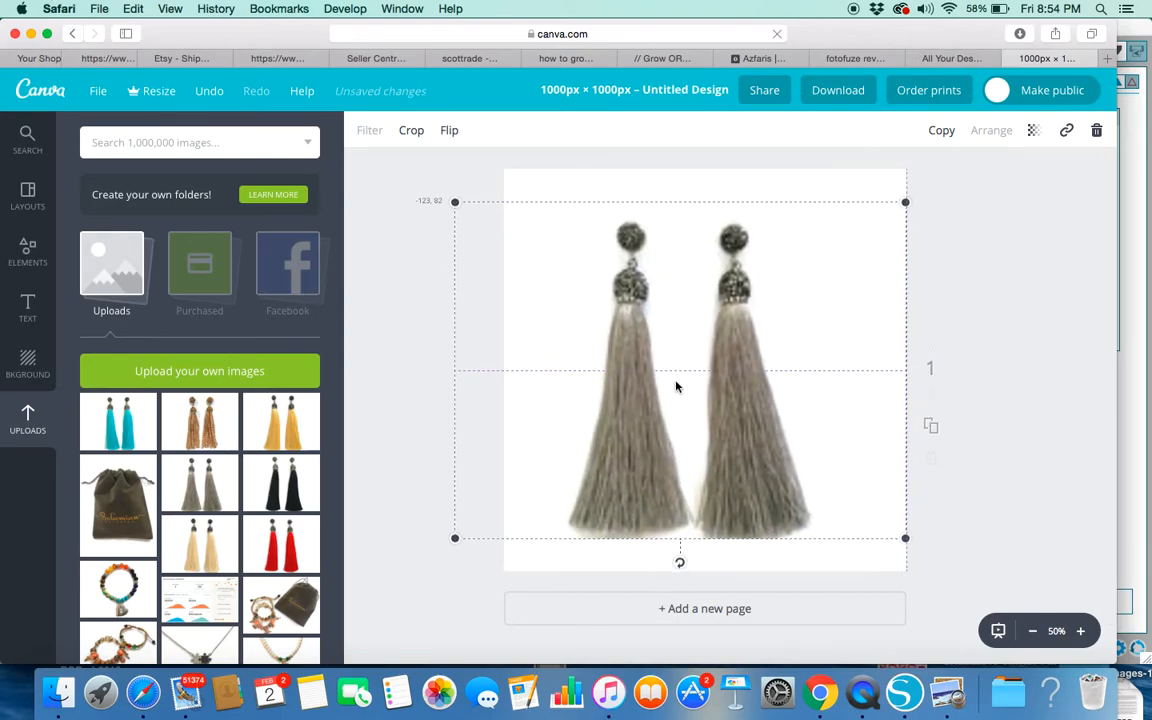
{"action": "left_click_drag", "start_coordinate": [903, 203], "coordinate": [944, 152]}
{"action": "left_click_drag", "start_coordinate": [455, 538], "coordinate": [419, 565]}
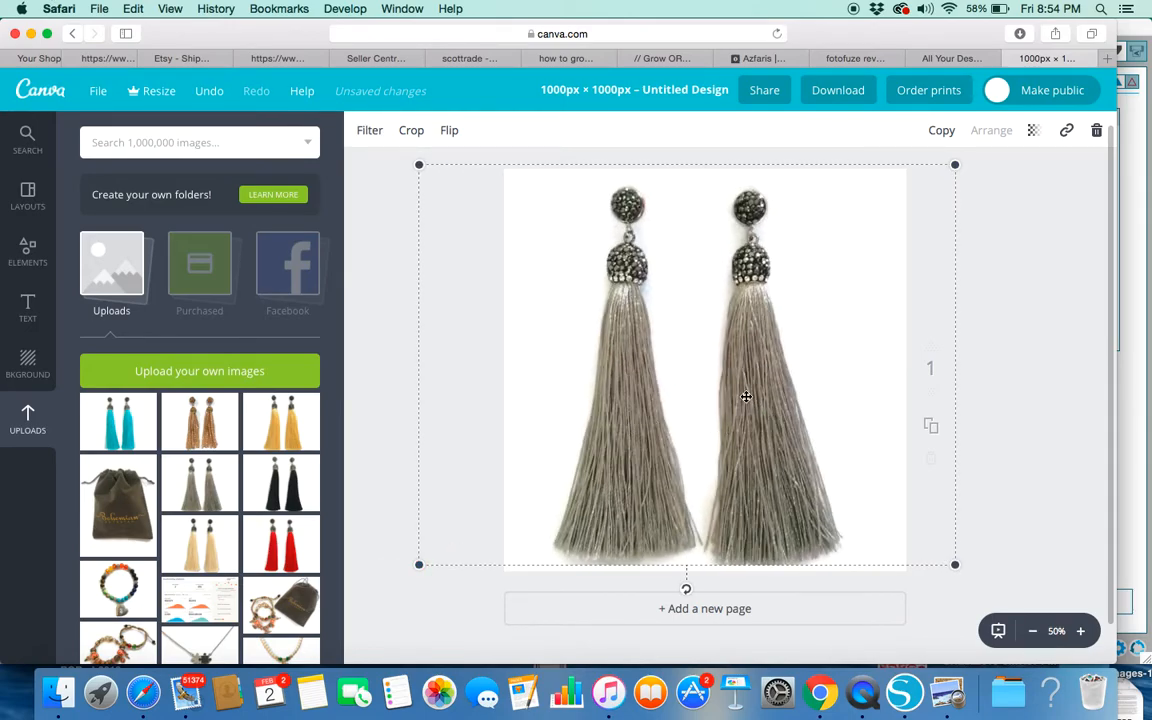
{"action": "left_click_drag", "start_coordinate": [746, 398], "coordinate": [761, 393]}
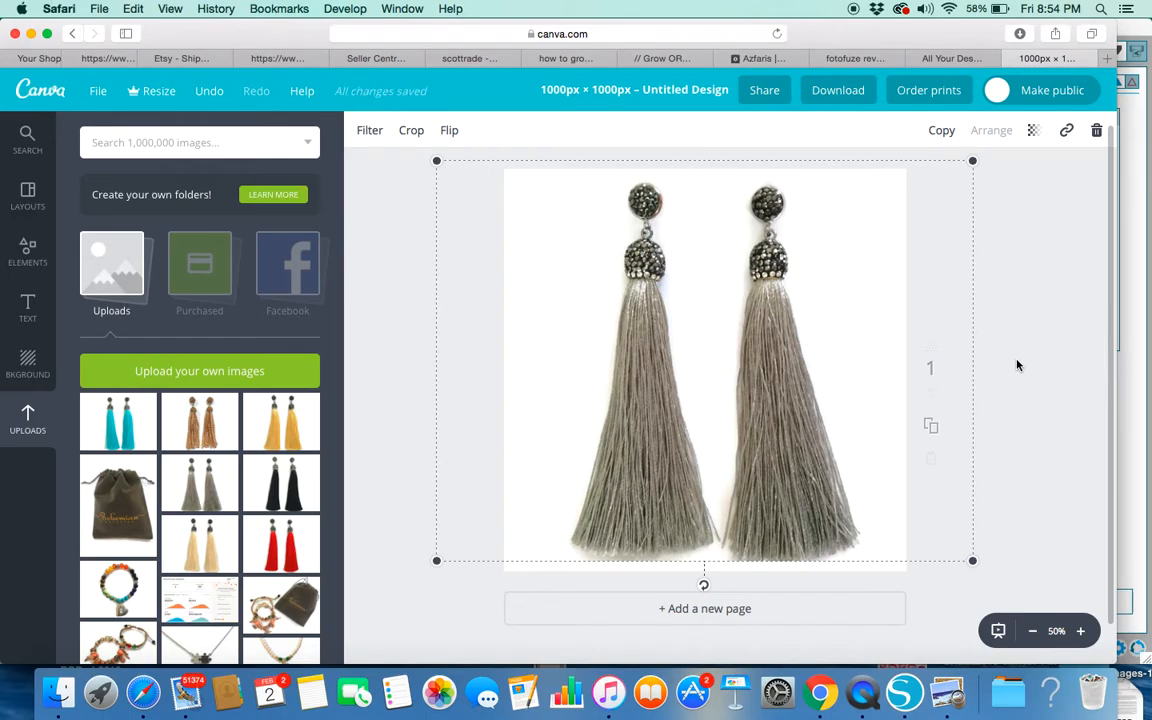
- Download the design as a JPG and dismiss the download message
{"action": "left_click", "coordinate": [838, 91]}
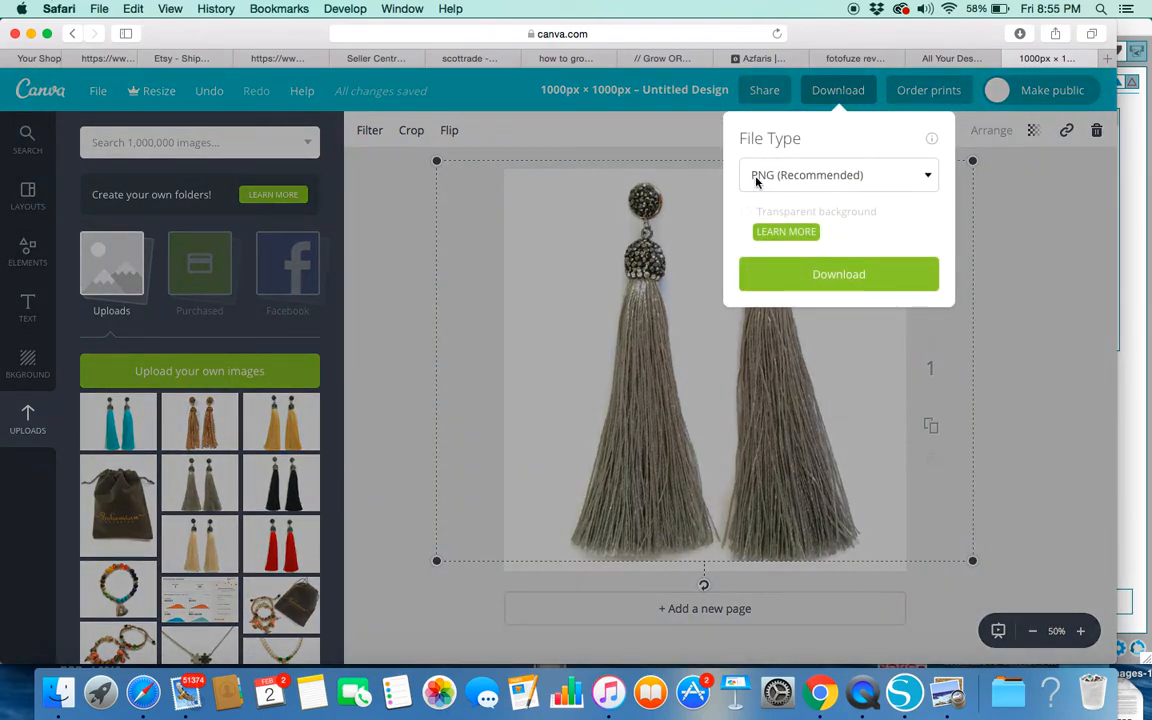
{"action": "left_click", "coordinate": [928, 178]}
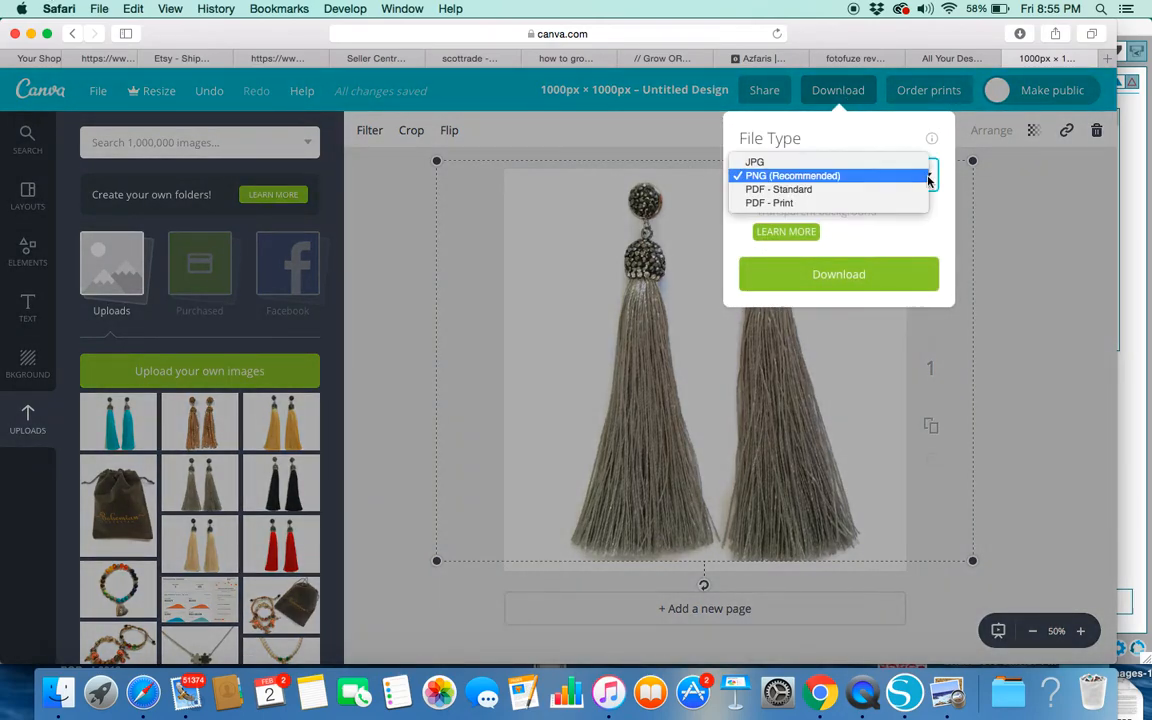
{"action": "left_click", "coordinate": [816, 164]}
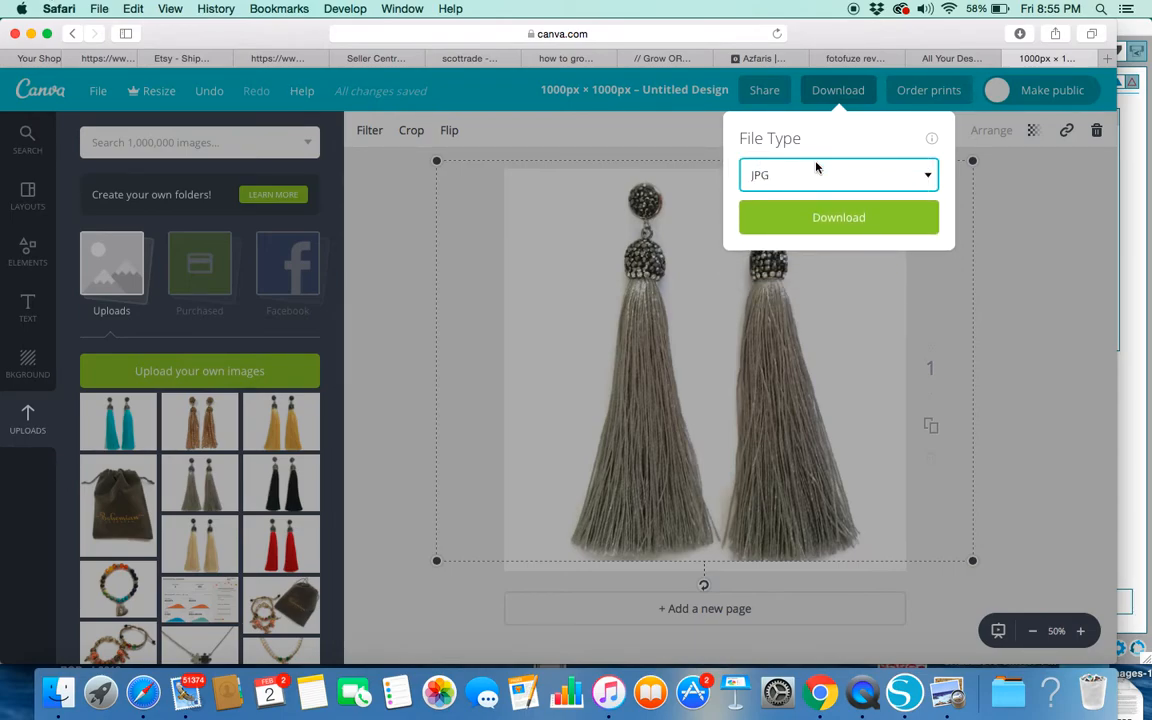
{"action": "left_click", "coordinate": [848, 217]}
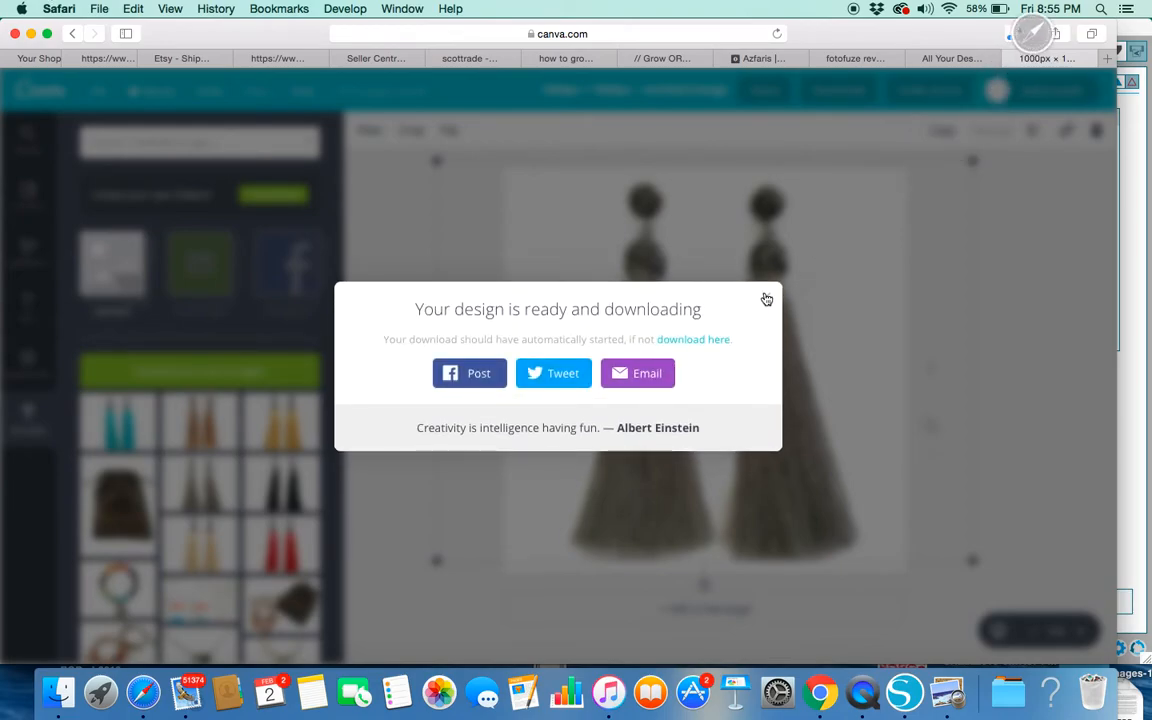
{"action": "left_click", "coordinate": [765, 297]}
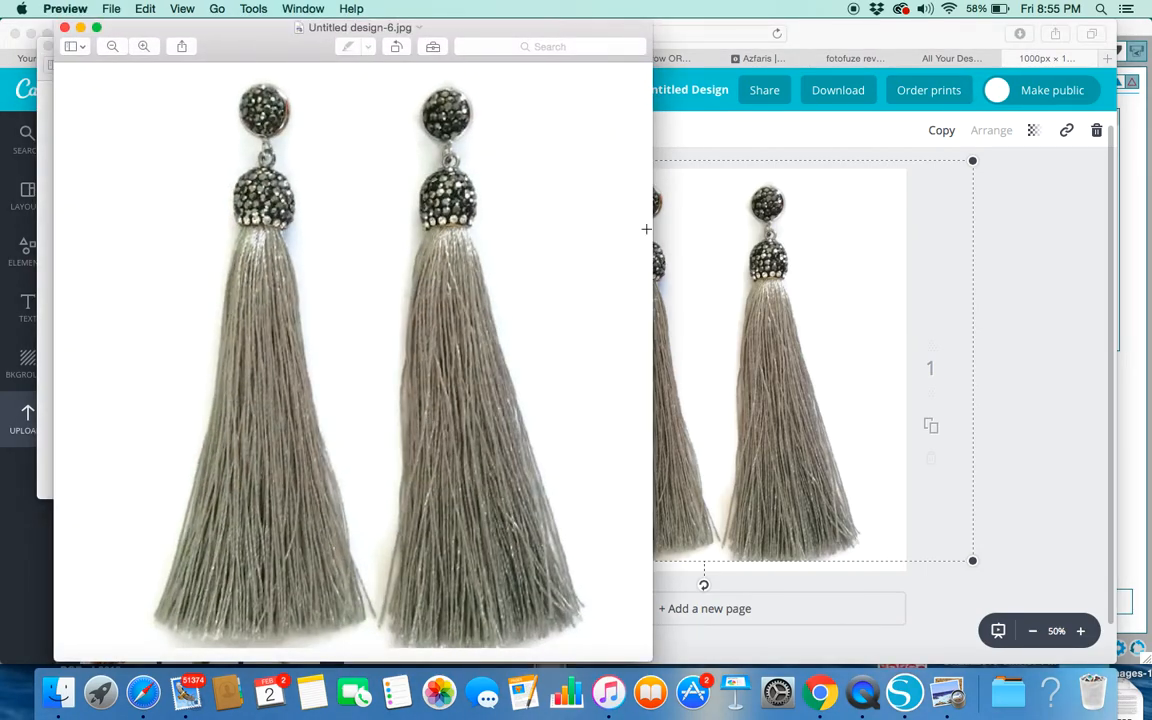
- Close the preview windows of Untitled design-6.jpg and tasselsforamazon.jpg
{"action": "left_click", "coordinate": [65, 27]}
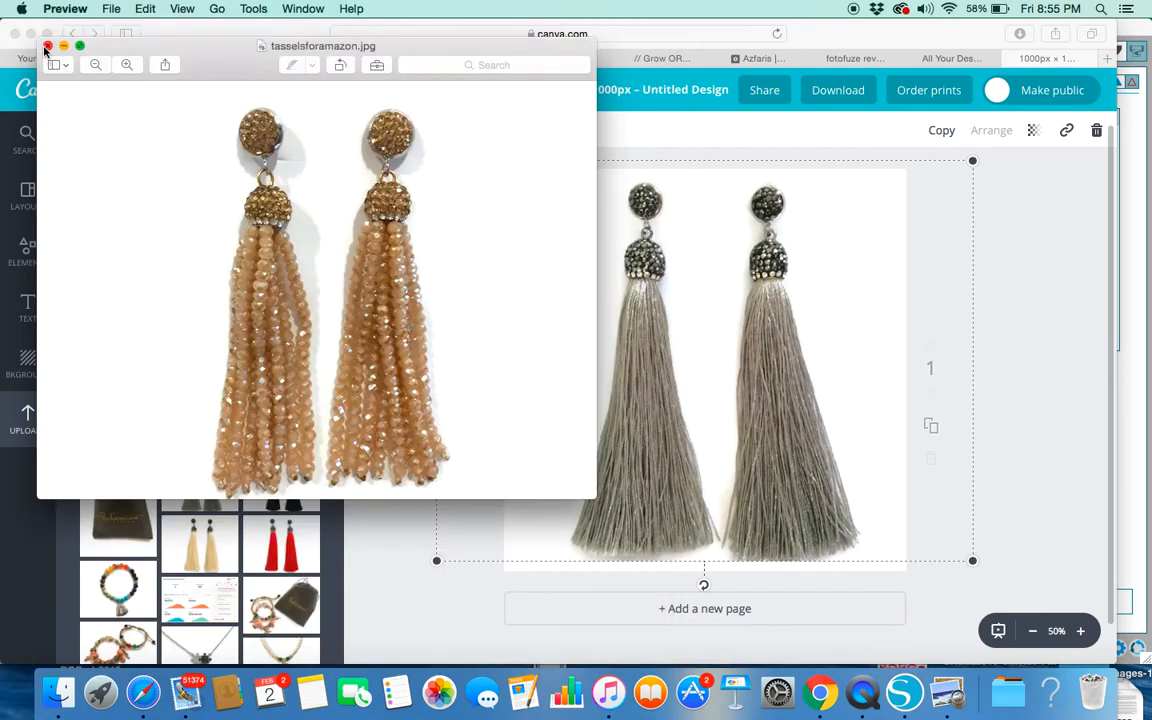
{"action": "left_click", "coordinate": [47, 46]}
{"action": "left_click", "coordinate": [14, 26]}
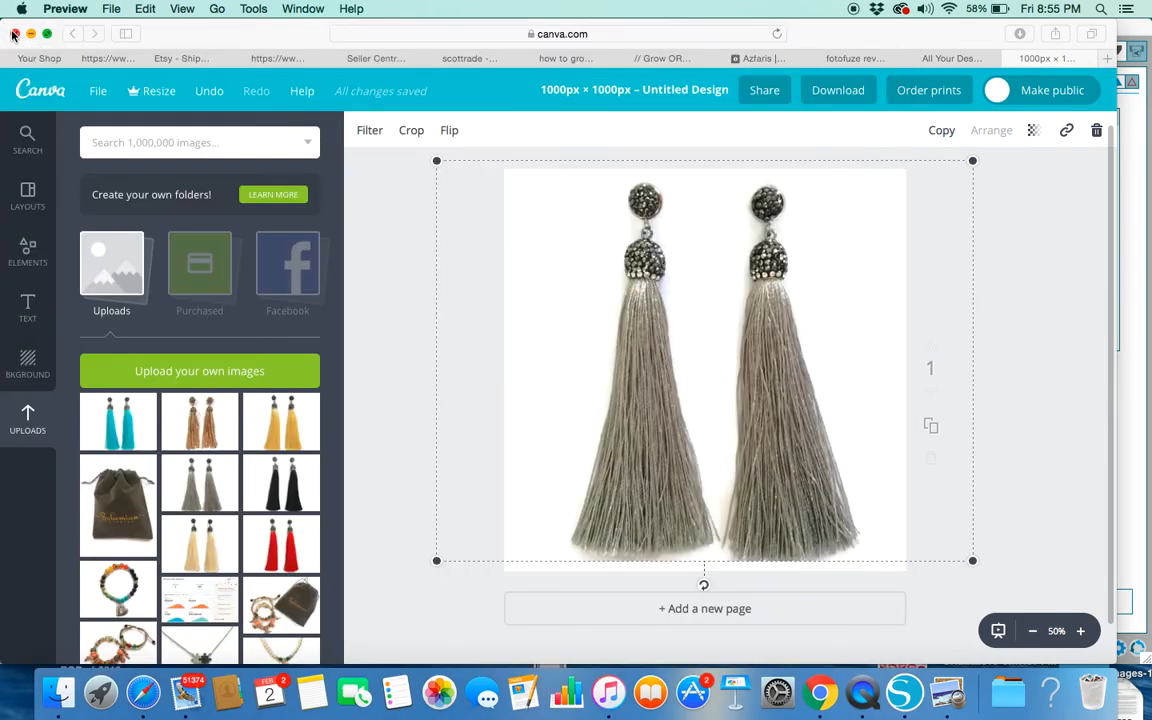